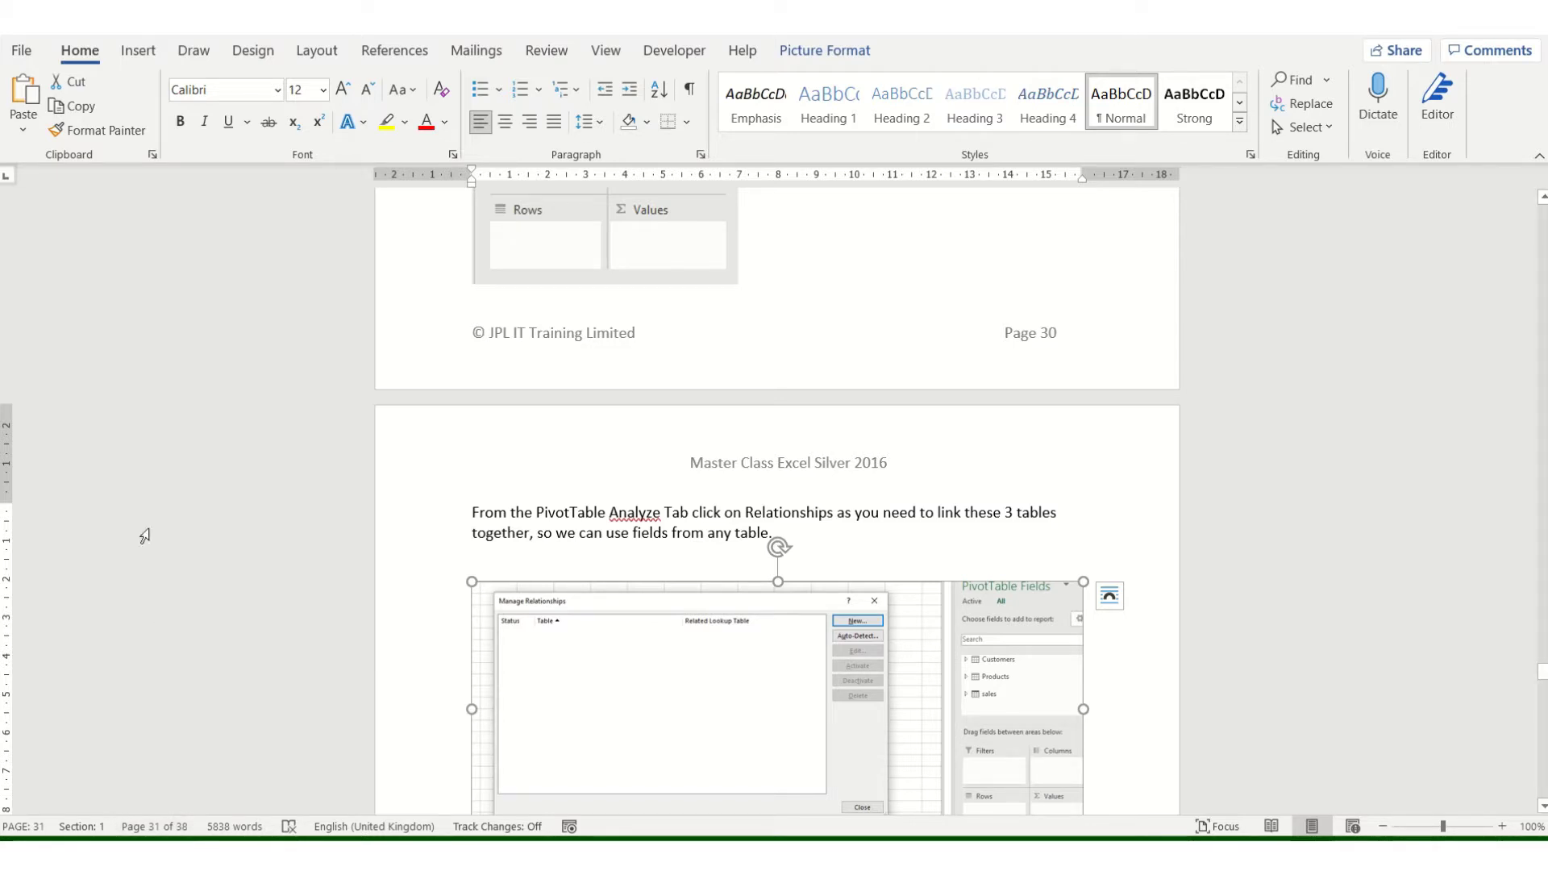
- Print pages 27 and 28 of the course notes from Word's Print screen
left_click(22, 51)
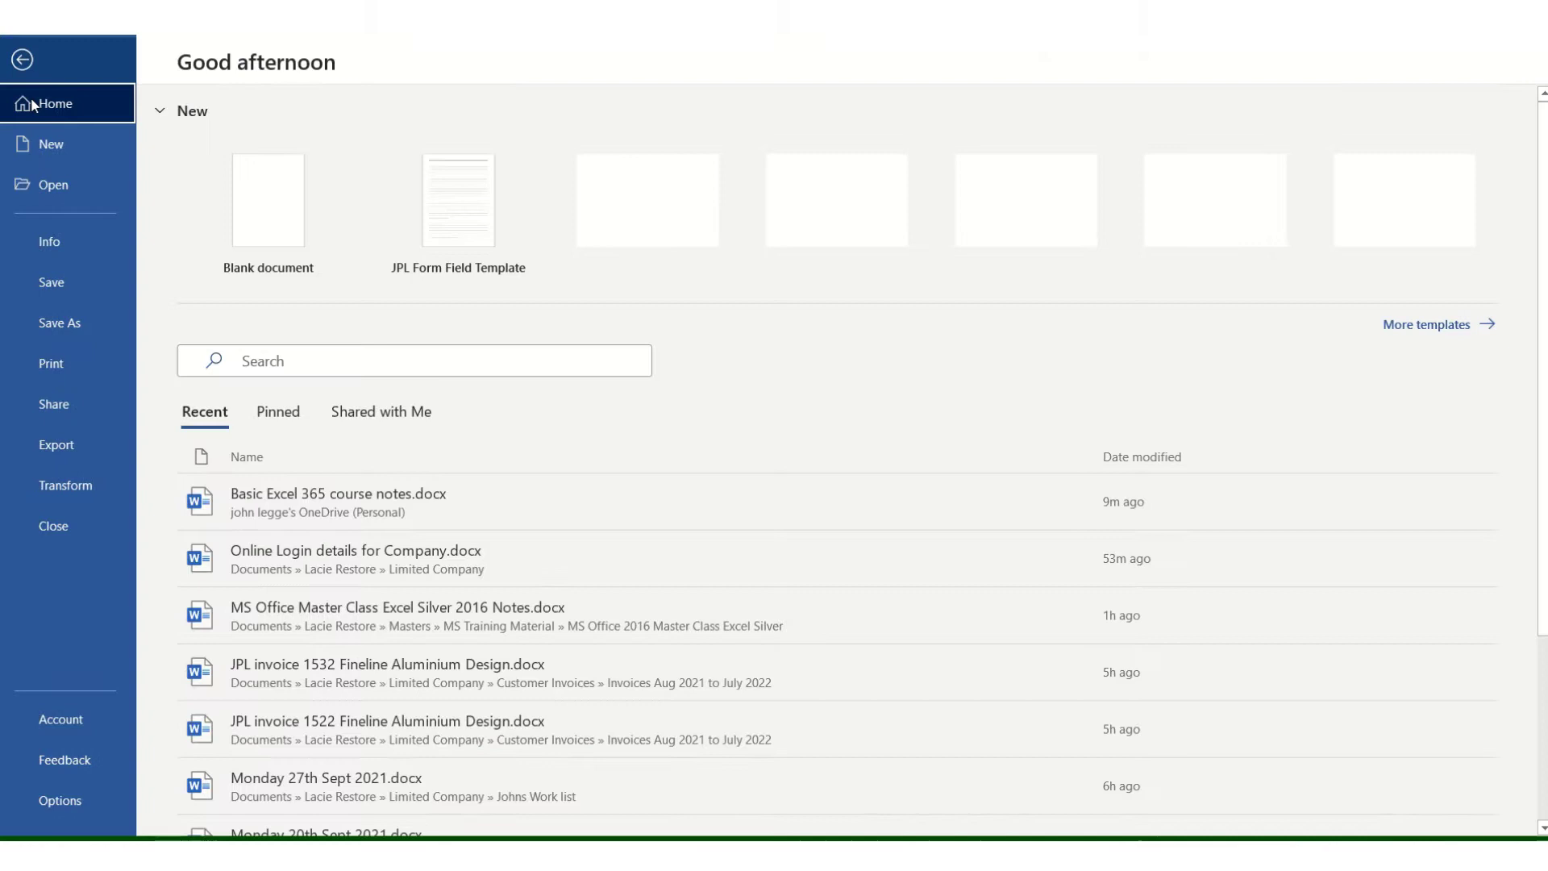
left_click(82, 362)
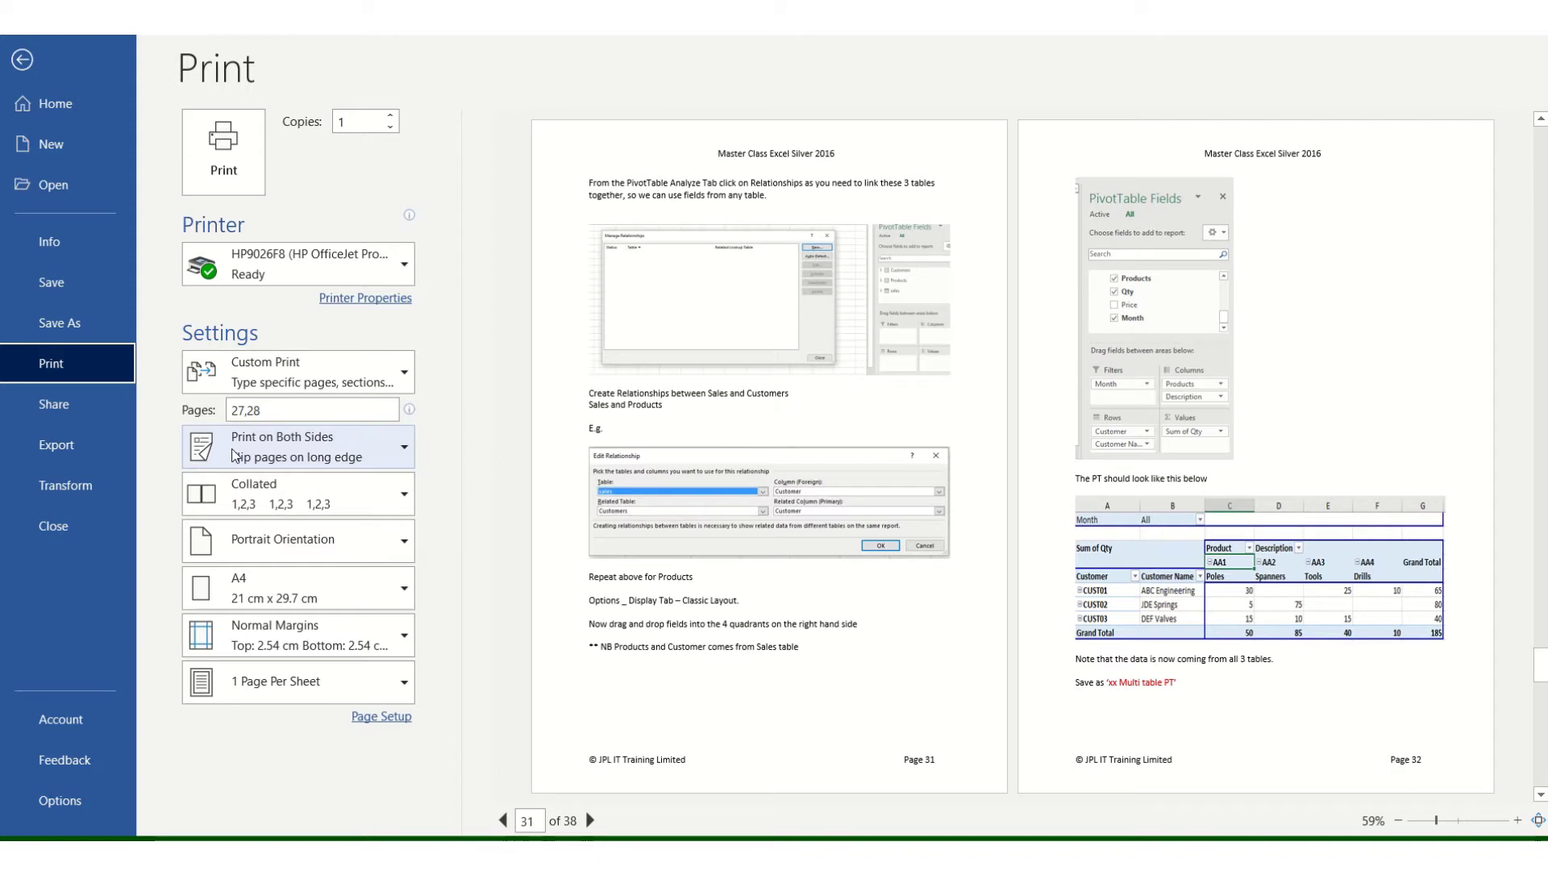
left_click(224, 159)
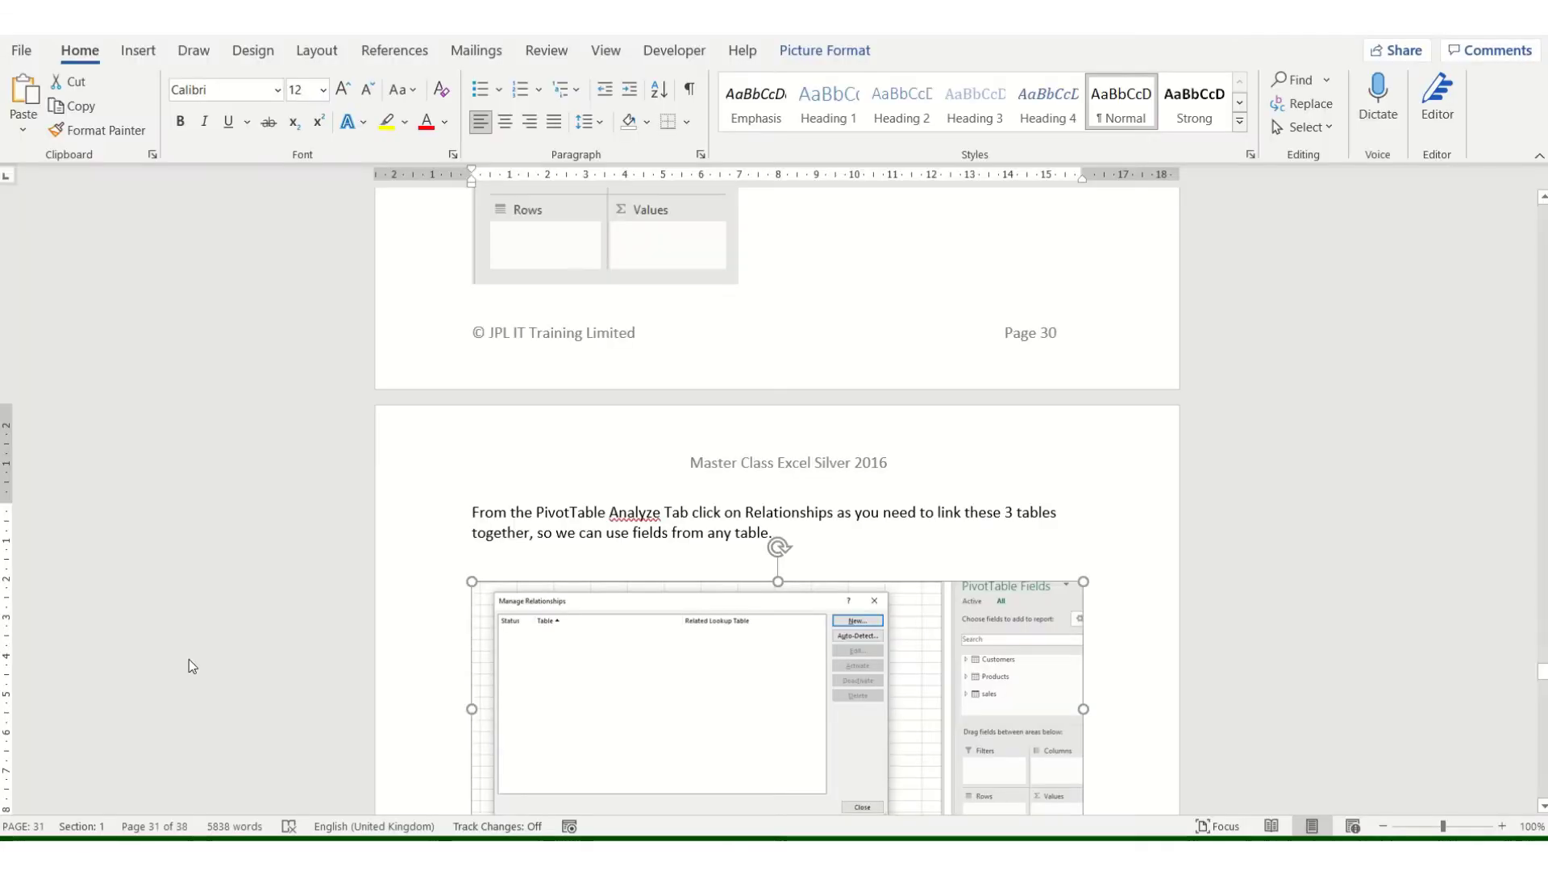
- Turn on 'Update fields before printing' in Word Options Display settings
left_click(381, 153)
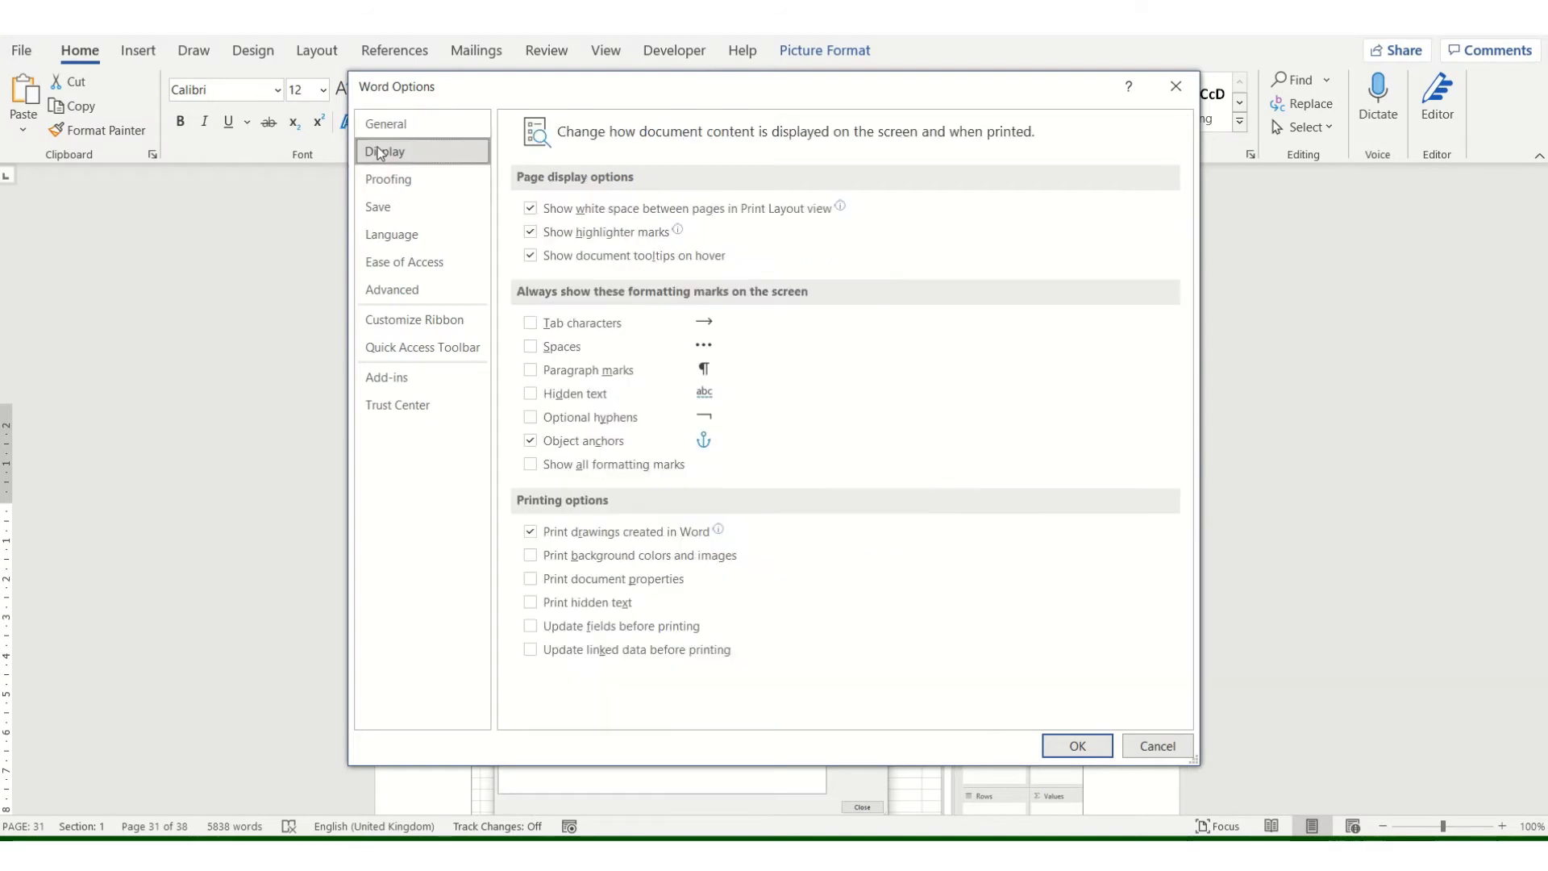
left_click(530, 629)
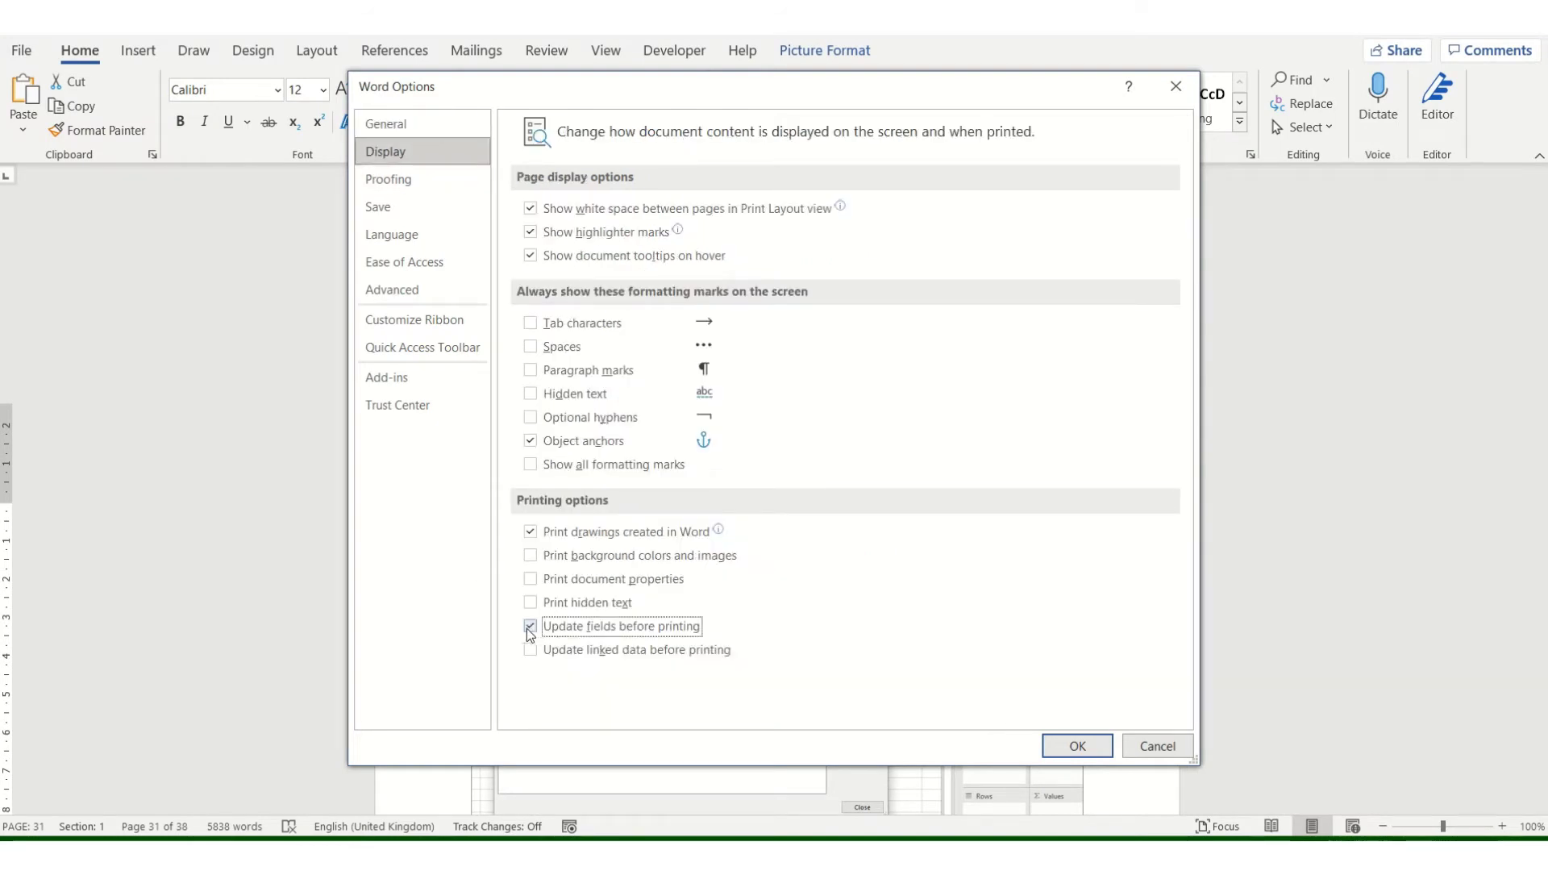
left_click(1078, 747)
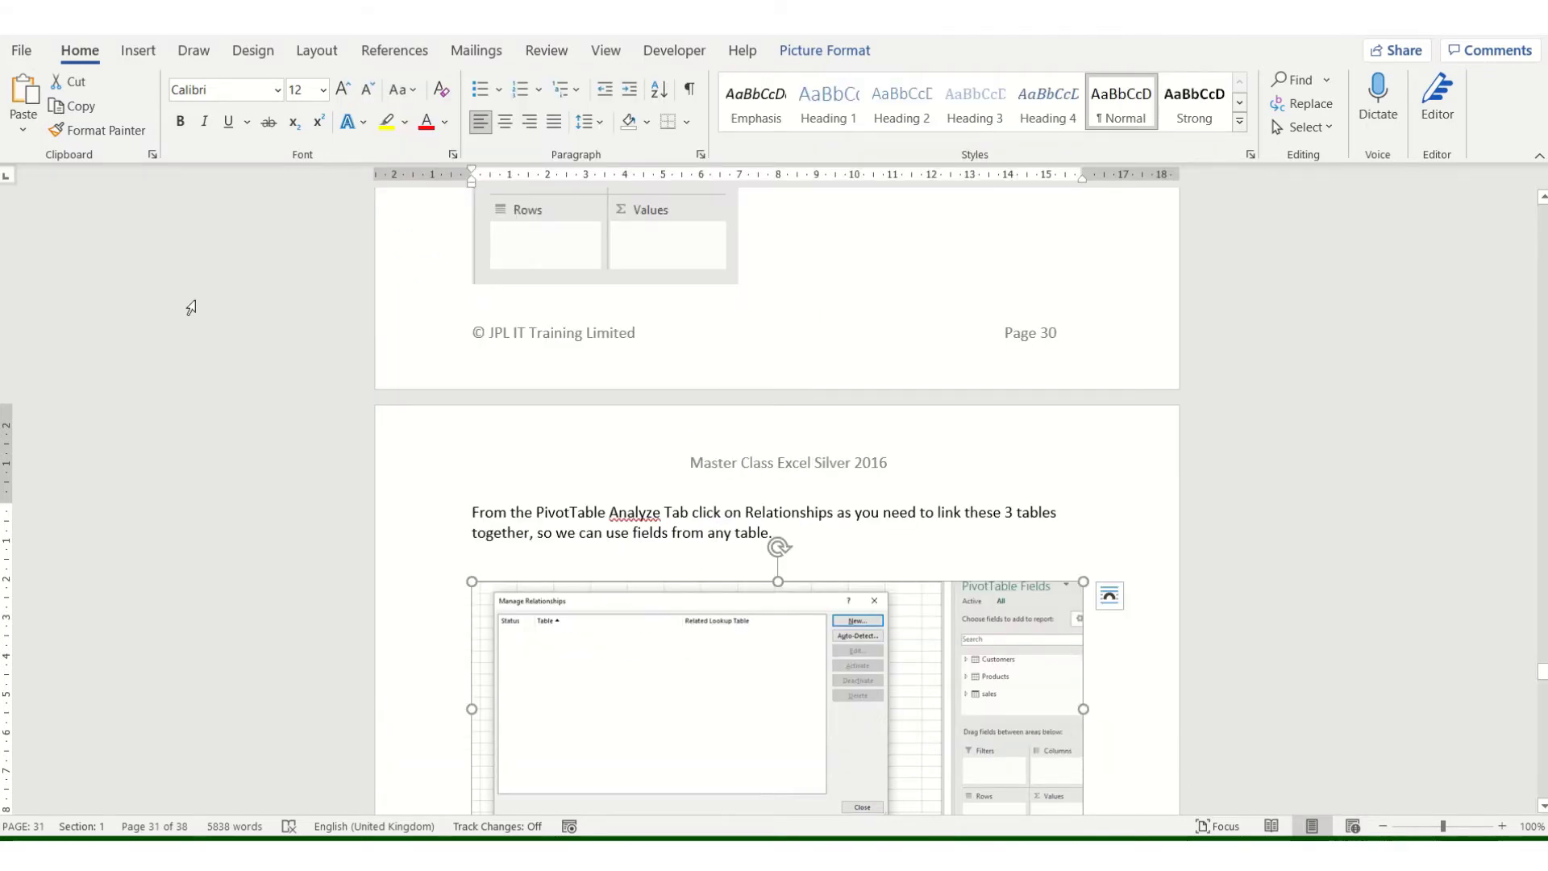
- Reprint the course notes with the page range still set to 27,28
left_click(23, 50)
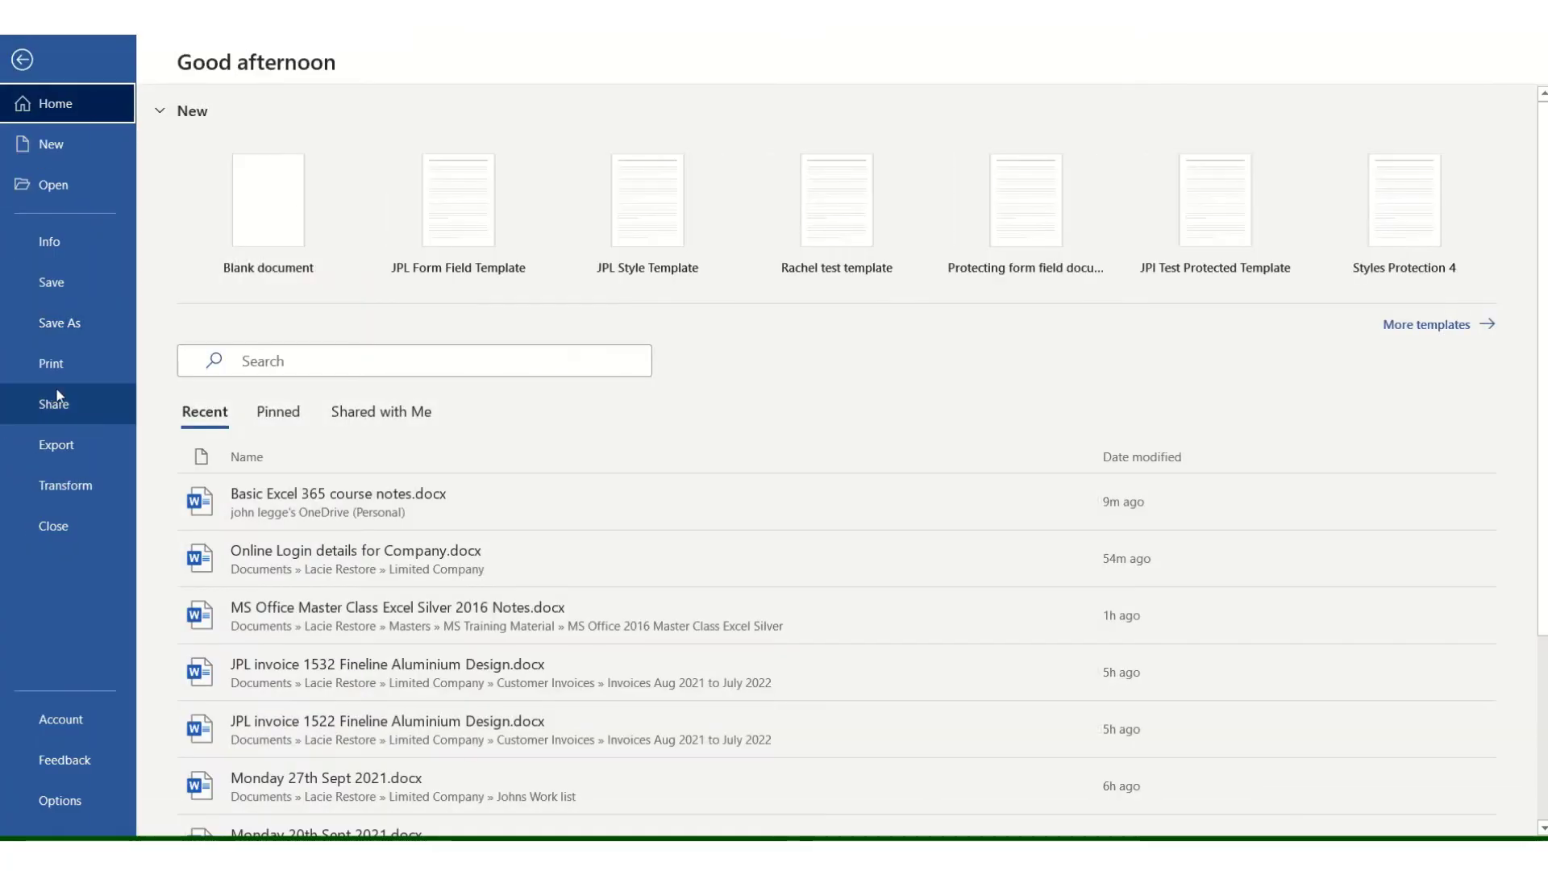
left_click(50, 363)
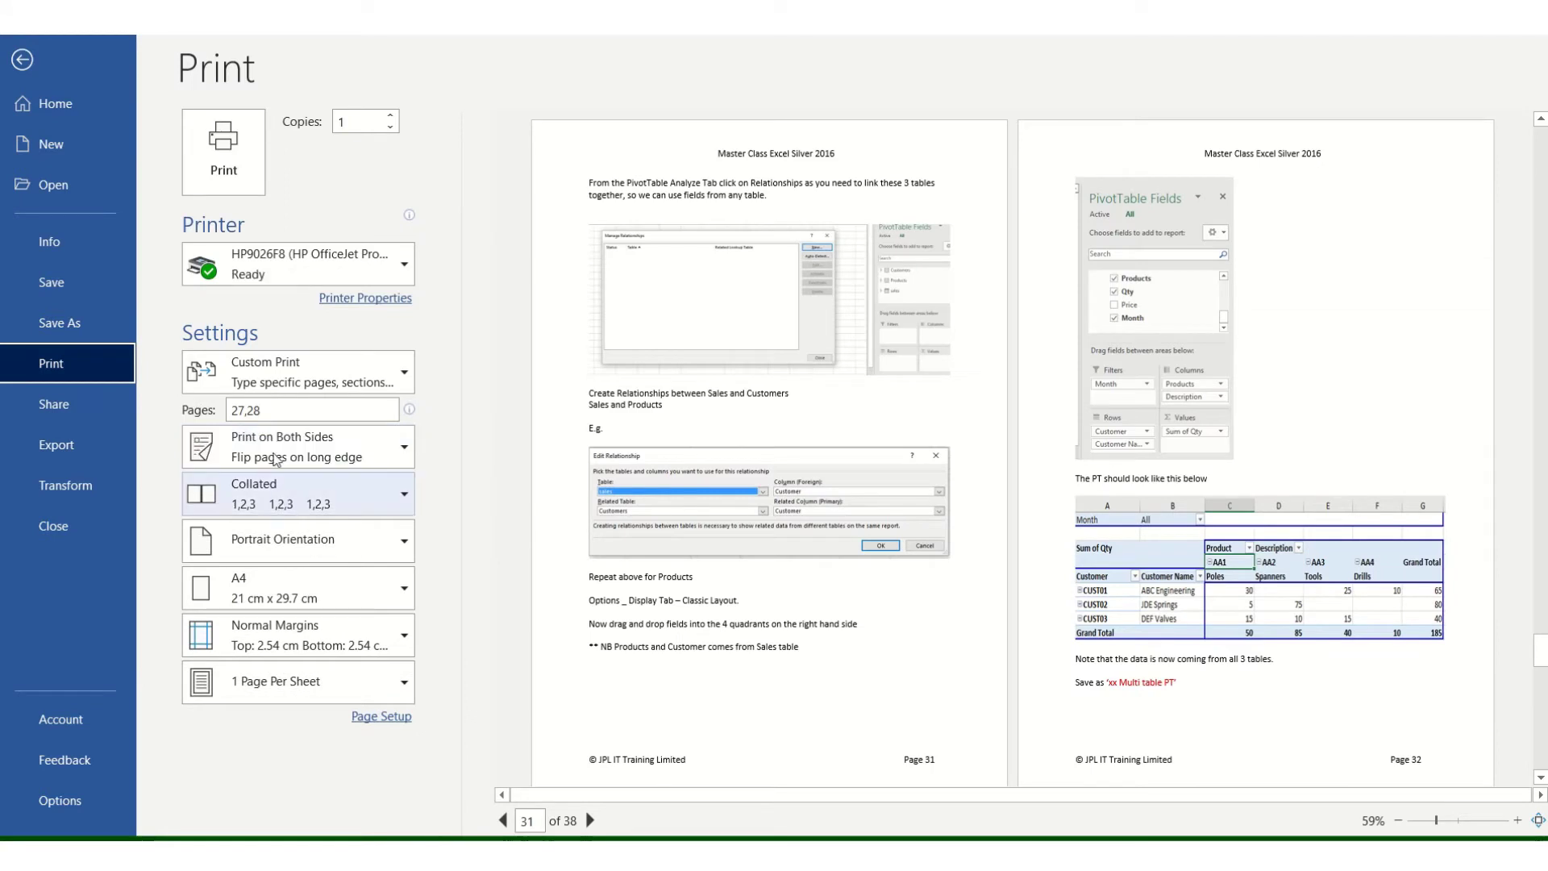
double_click(272, 412)
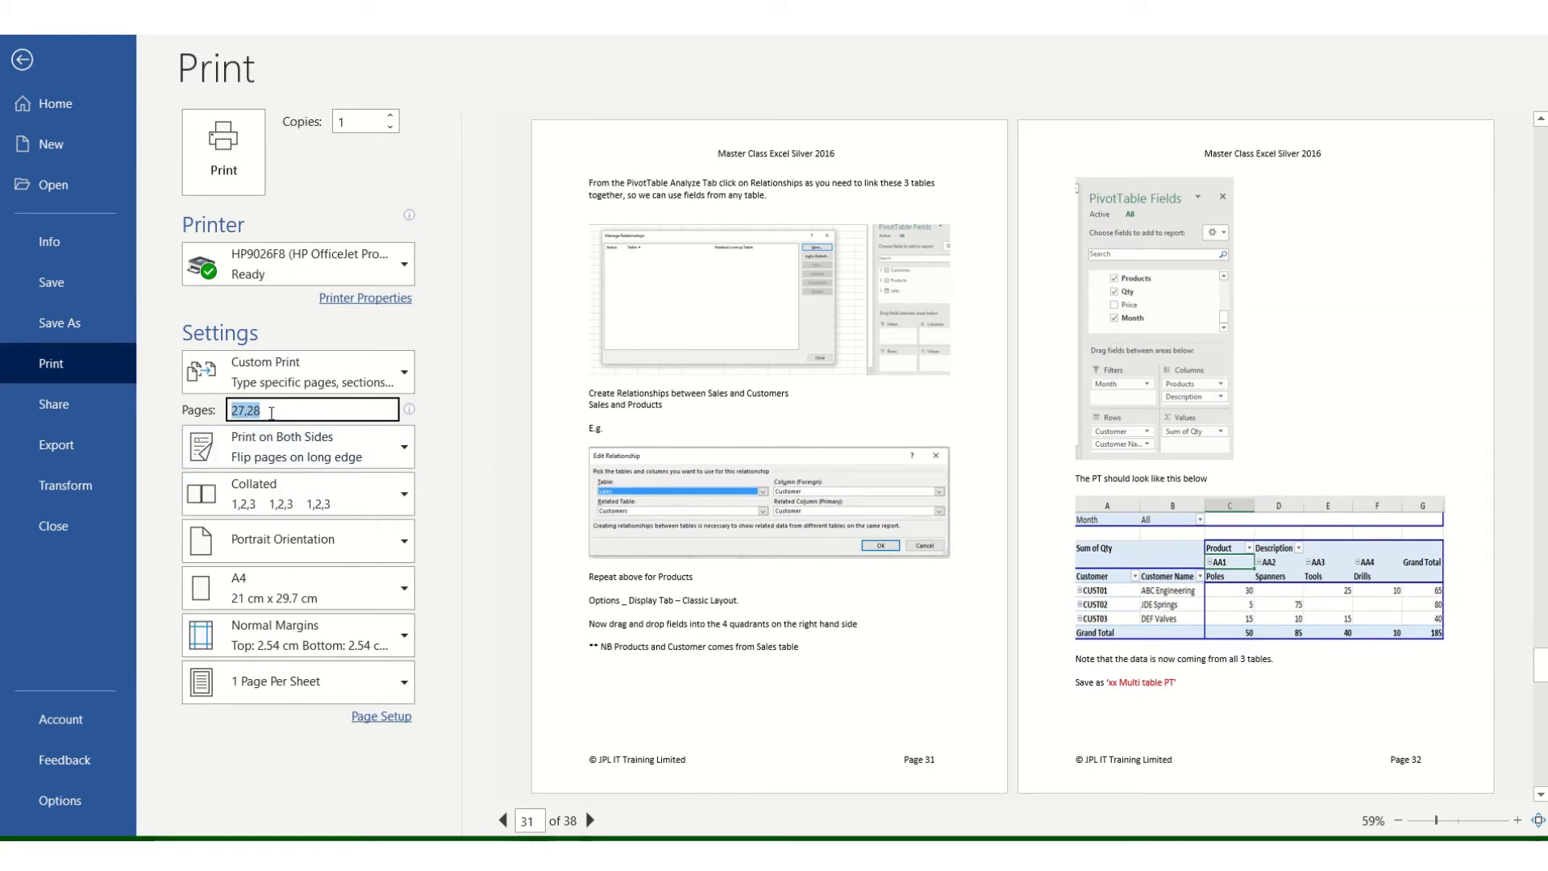
left_click(220, 165)
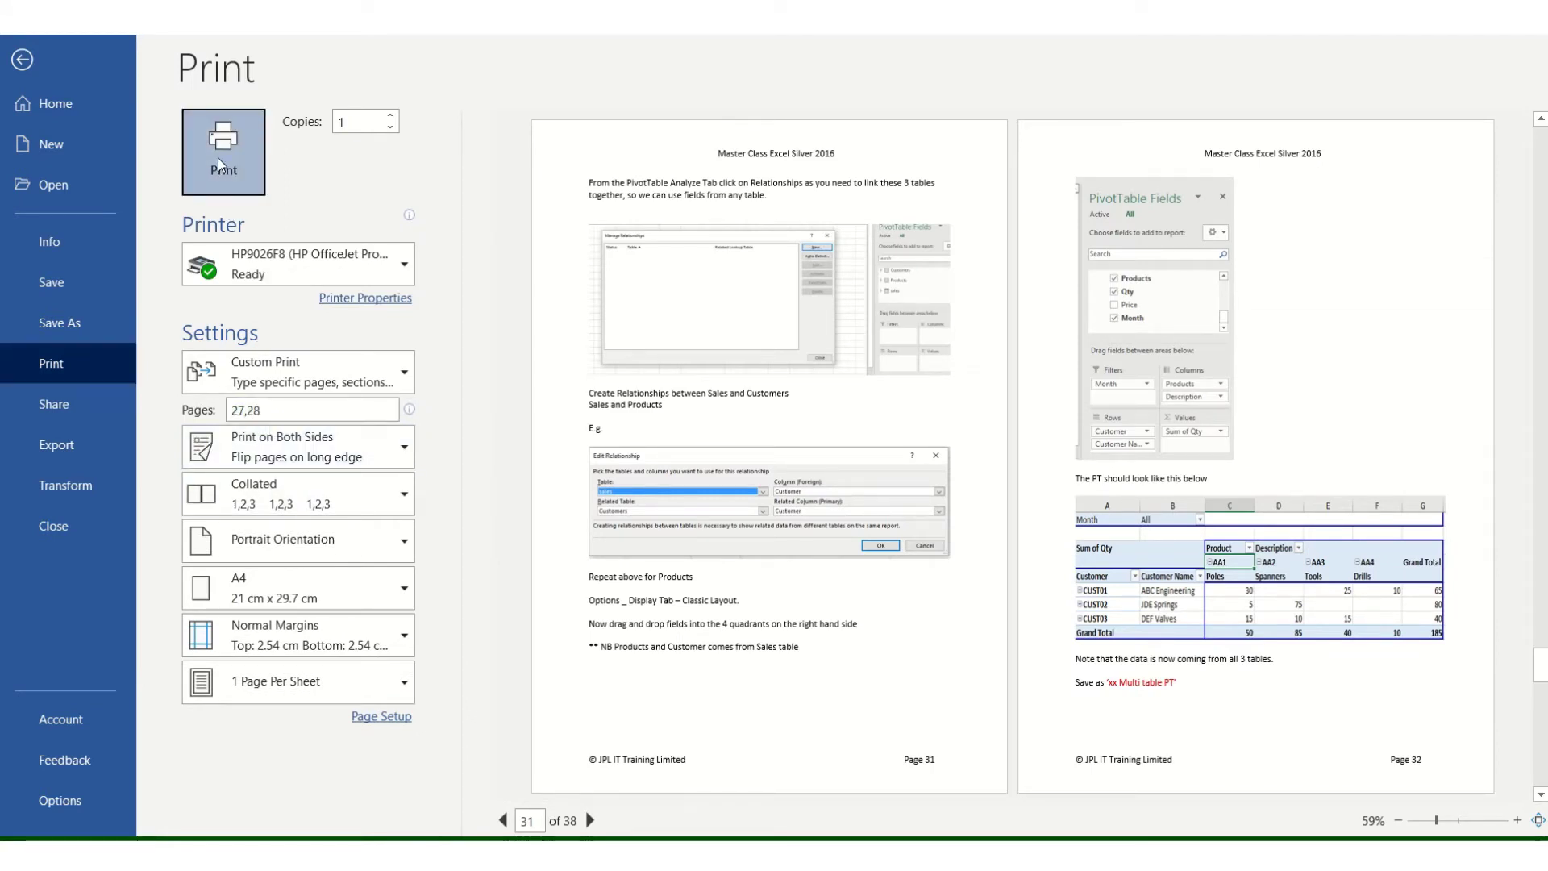
left_click(220, 165)
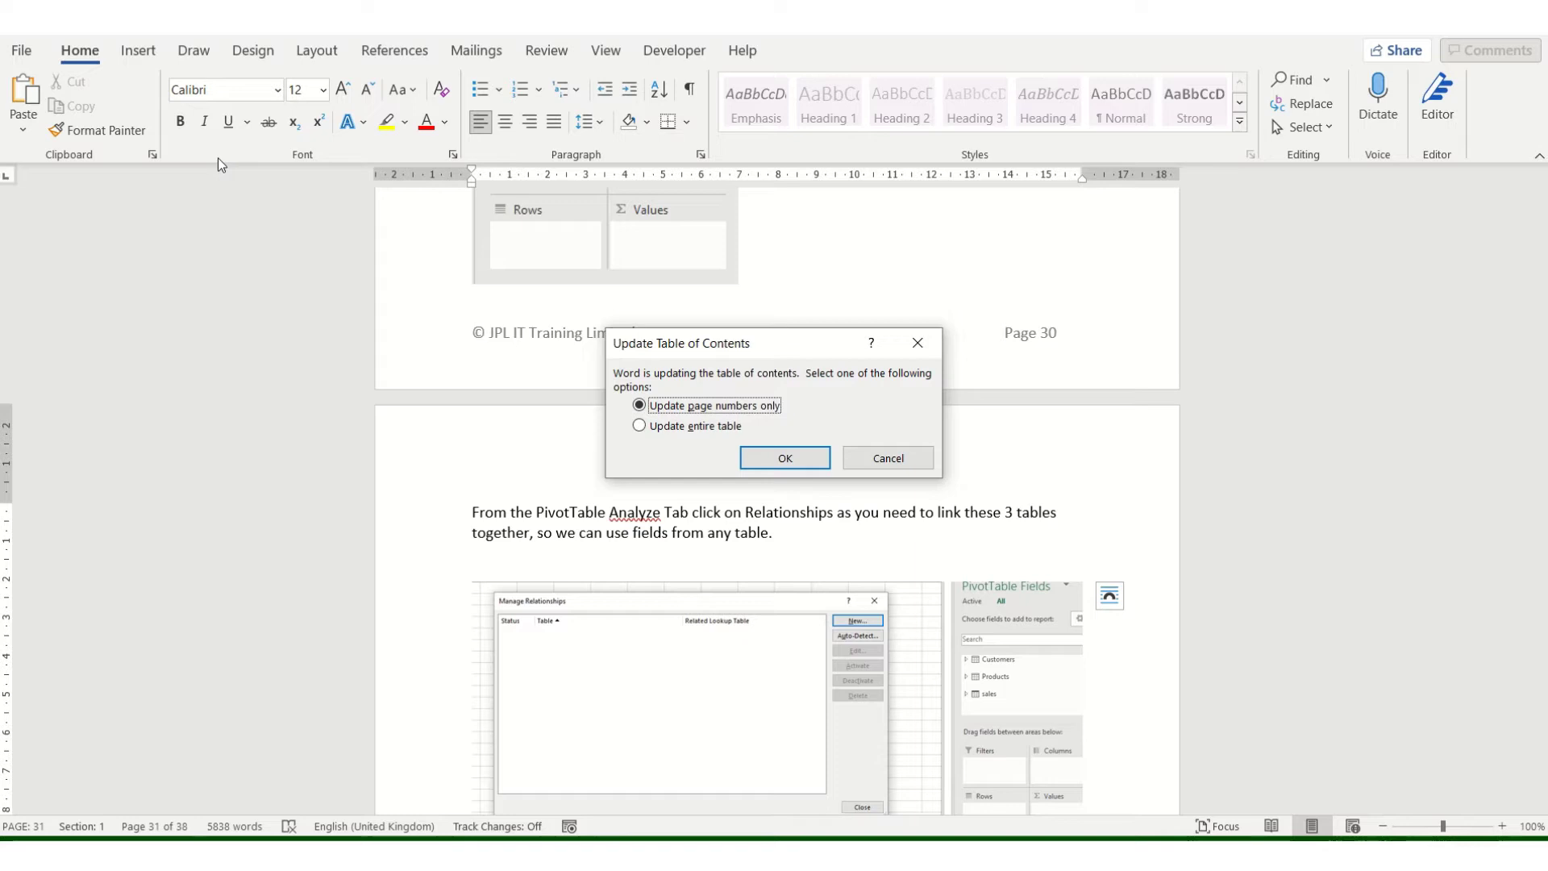
- Choose 'Update entire table' for the table of contents and confirm
left_click(639, 425)
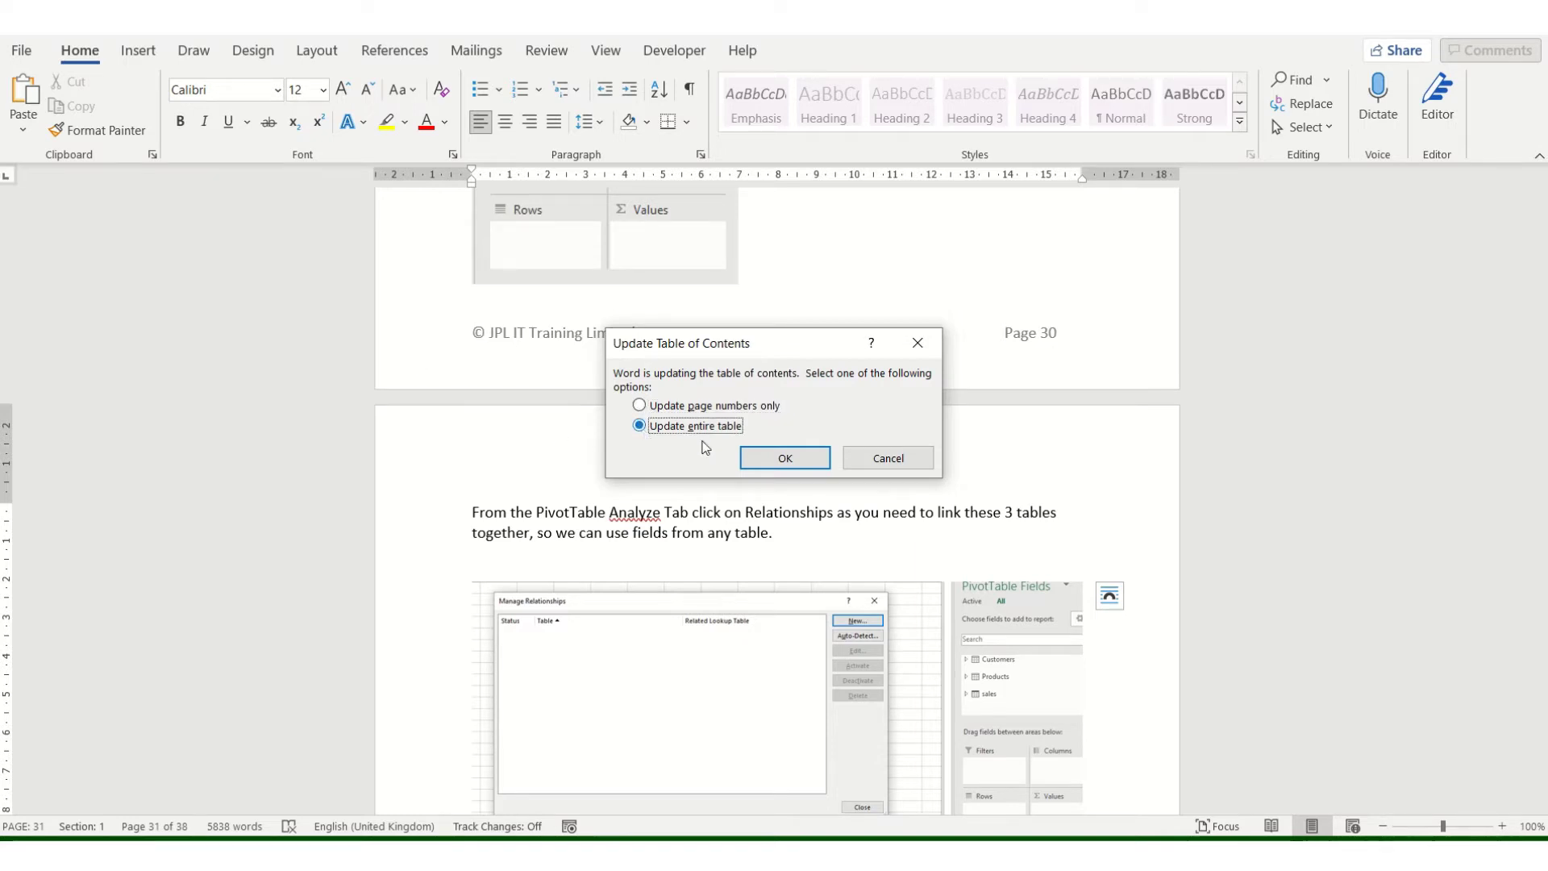
left_click(786, 458)
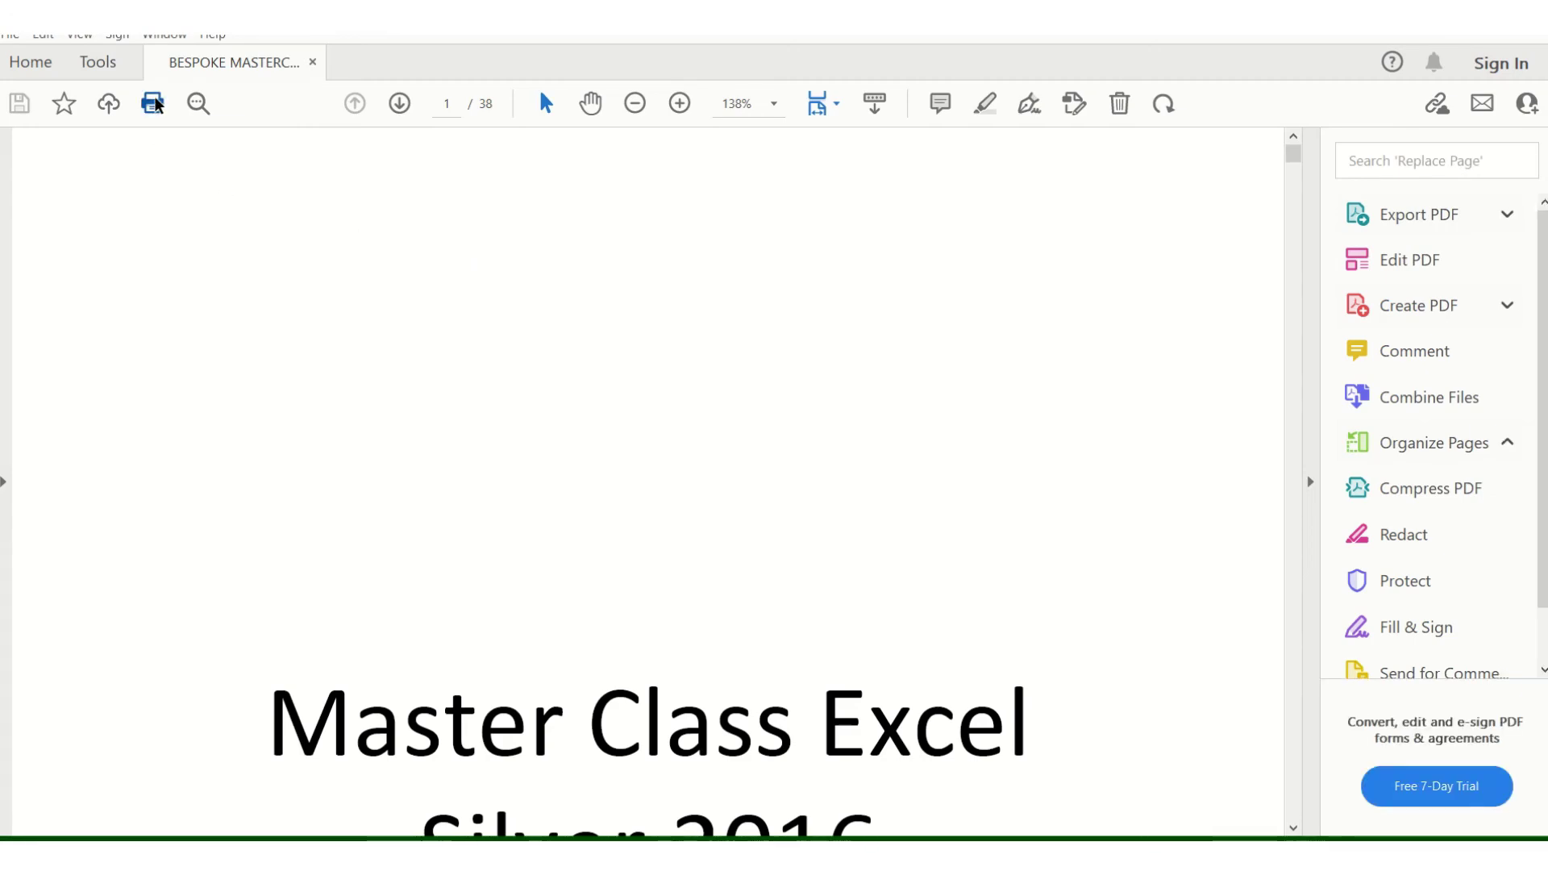
- Print the PDF with the page range changed from 1 - 38 to 27,28
left_click(153, 103)
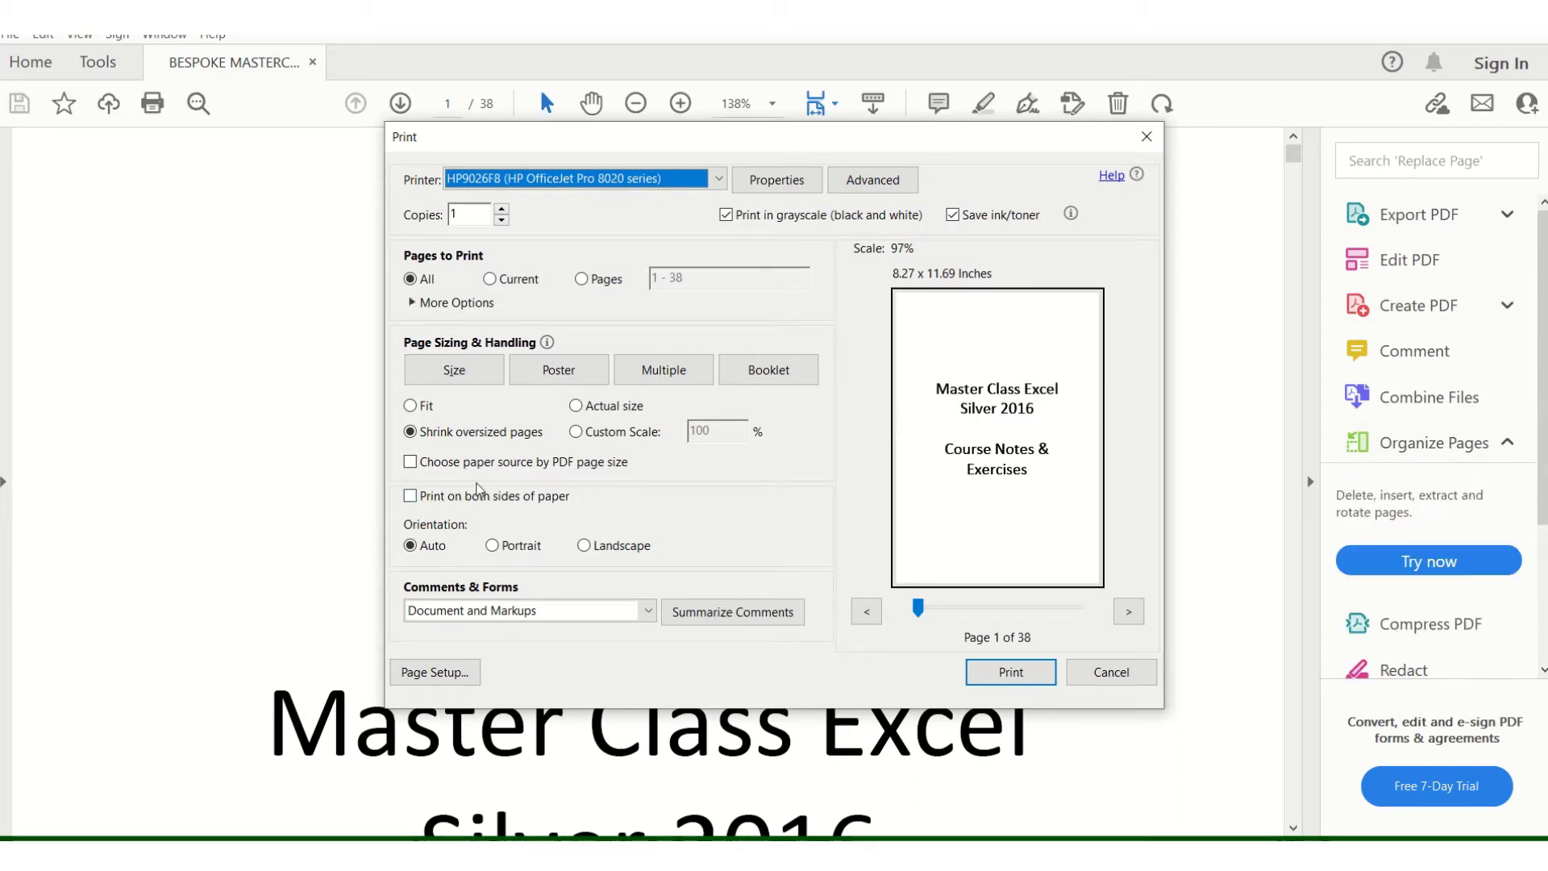
left_click(581, 279)
left_click(714, 286)
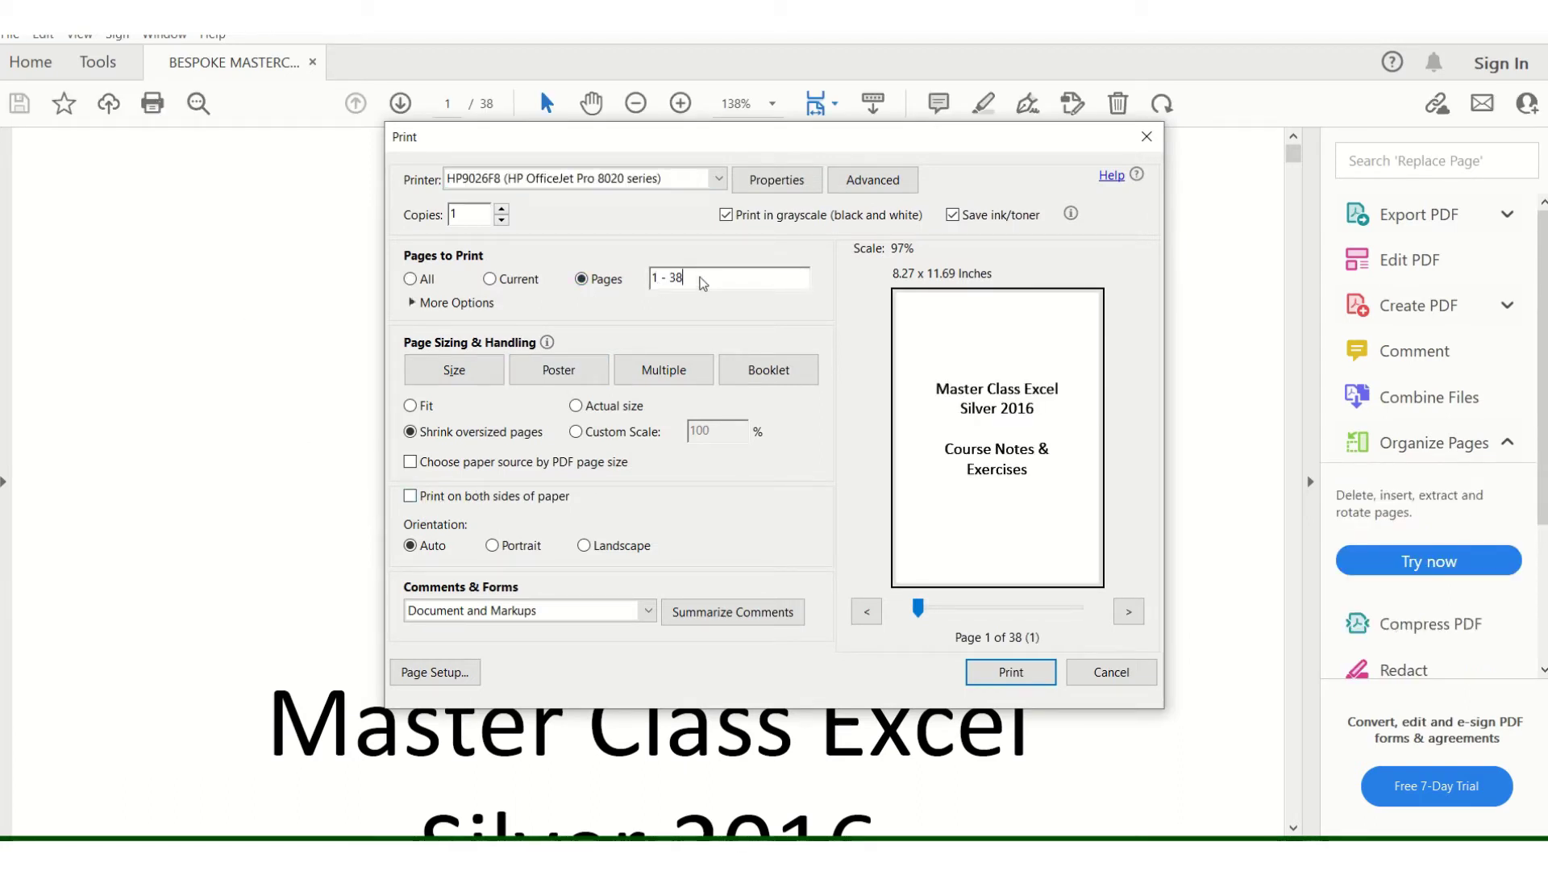
key("BackSpace")
key("BackSpace")
key("BackSpace")
key("BackSpace")
key("BackSpace")
key("BackSpace")
type("27,28")
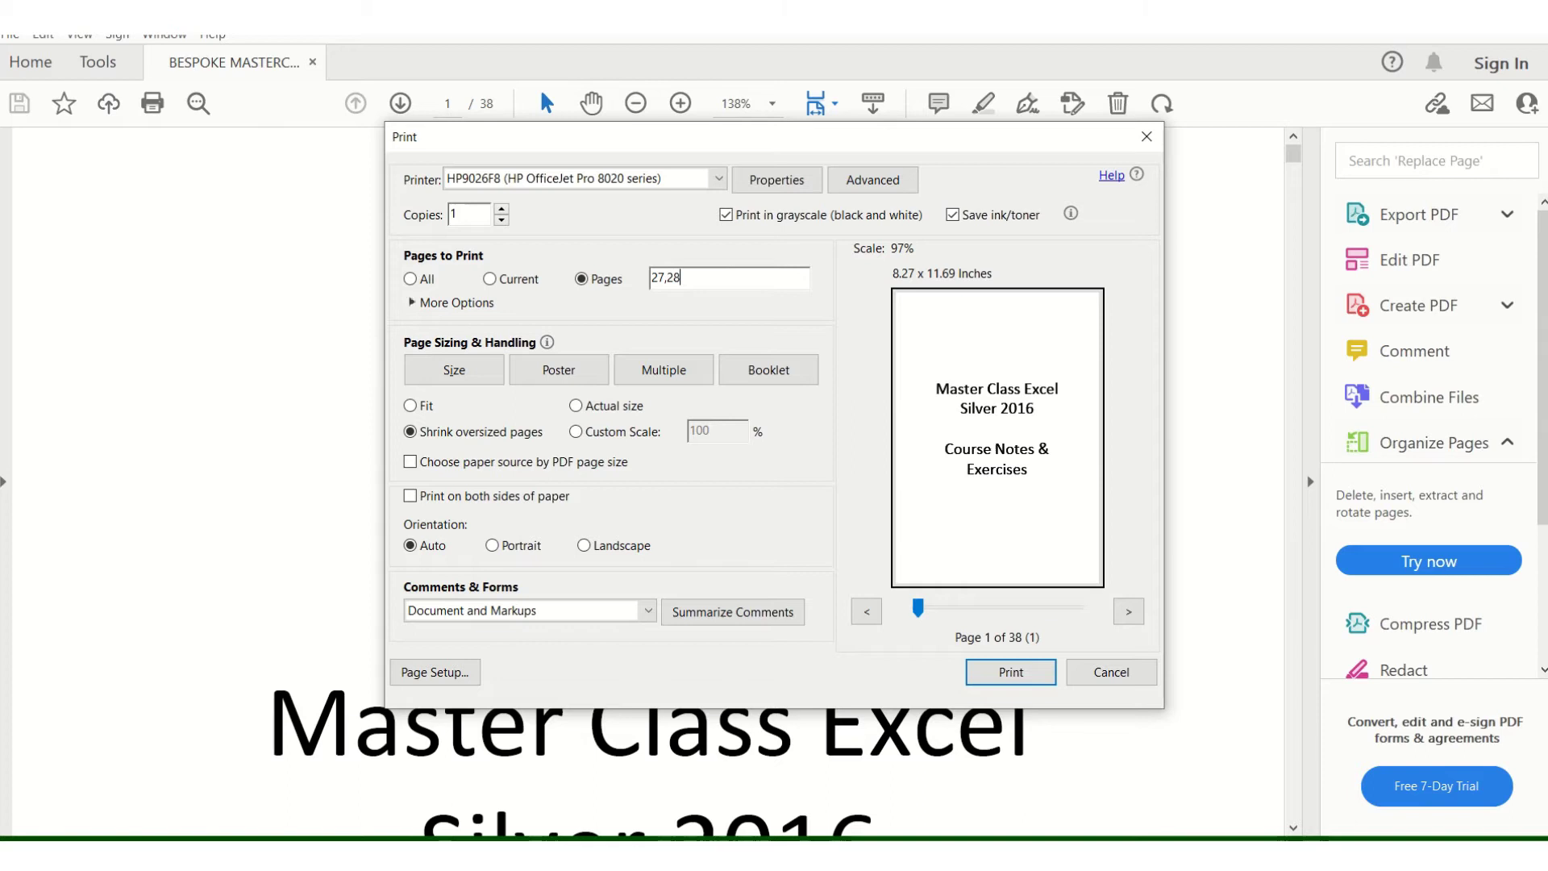
left_click(1009, 672)
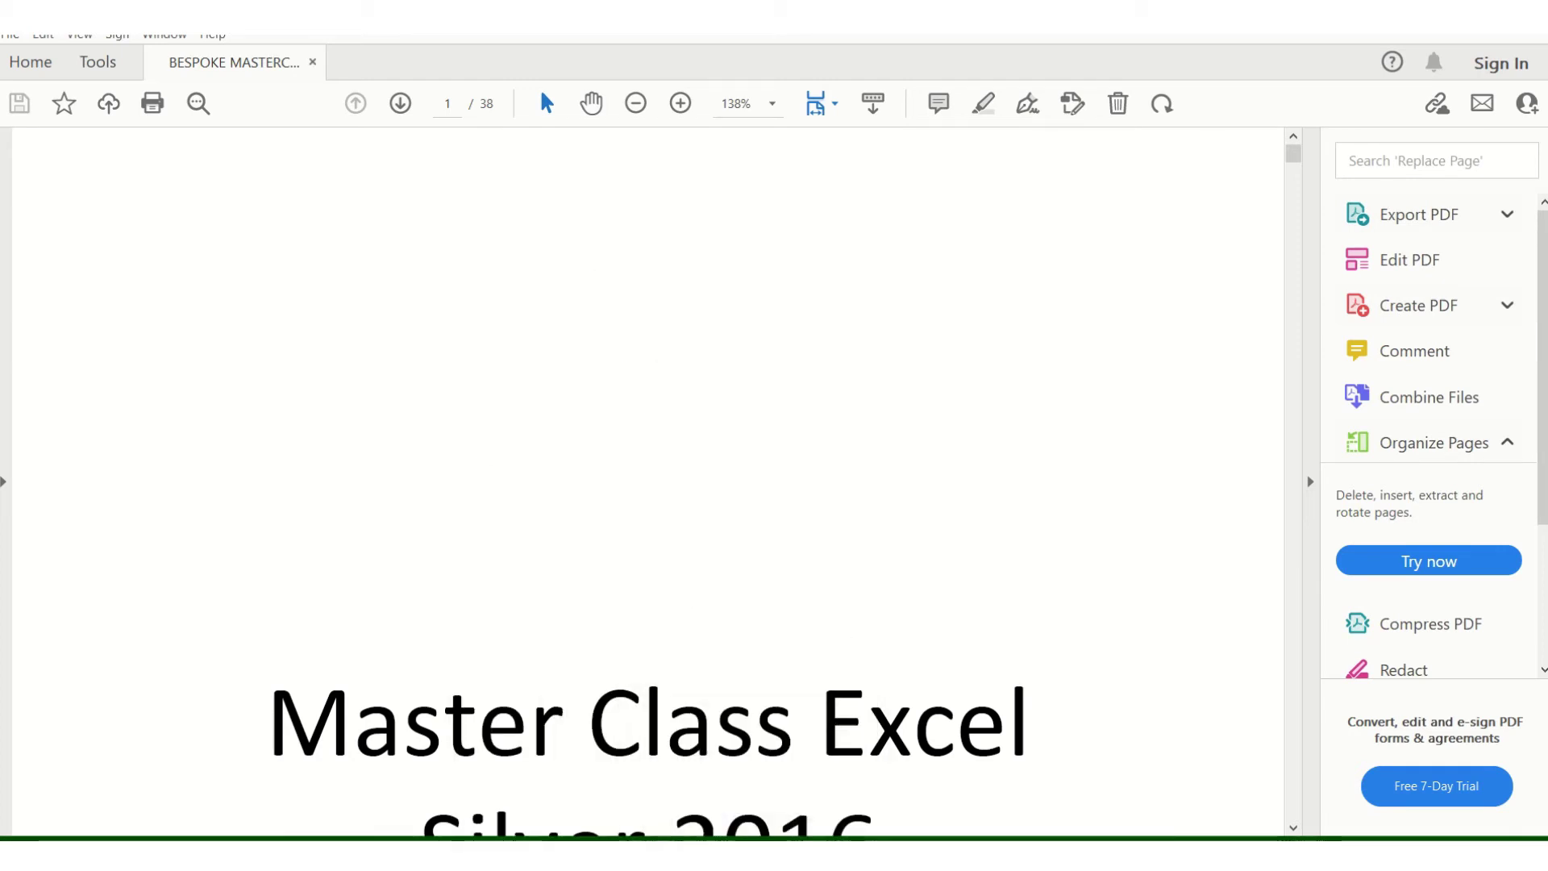
- Switch from Acrobat to the browser showing the Basic Excel 365 notes in Word Online
left_click(565, 758)
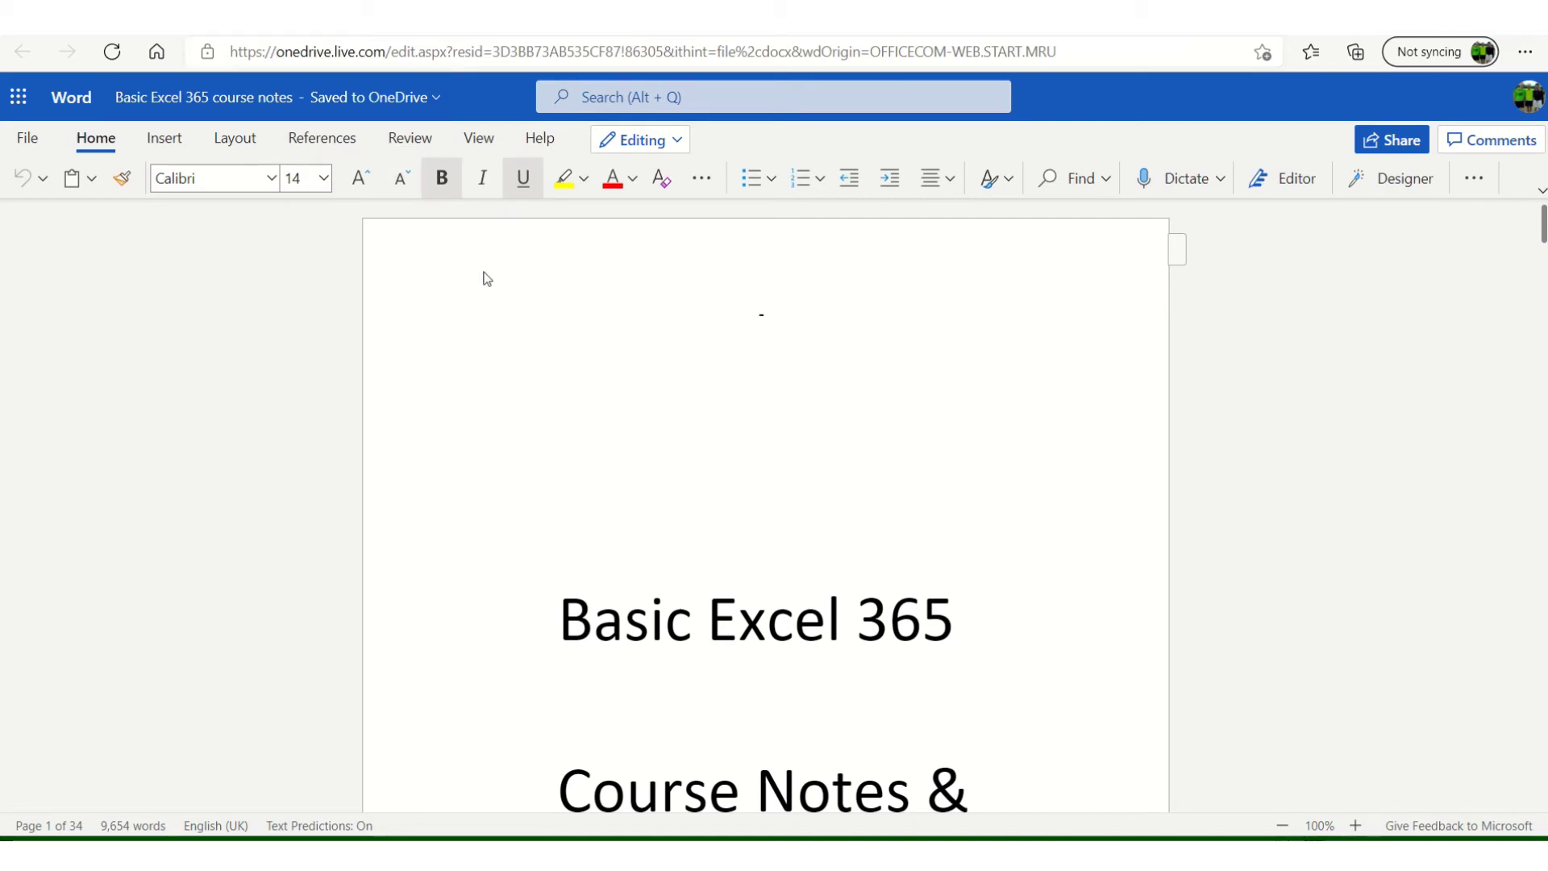
- Go to the Print page of Word Online's File menu
left_click(28, 139)
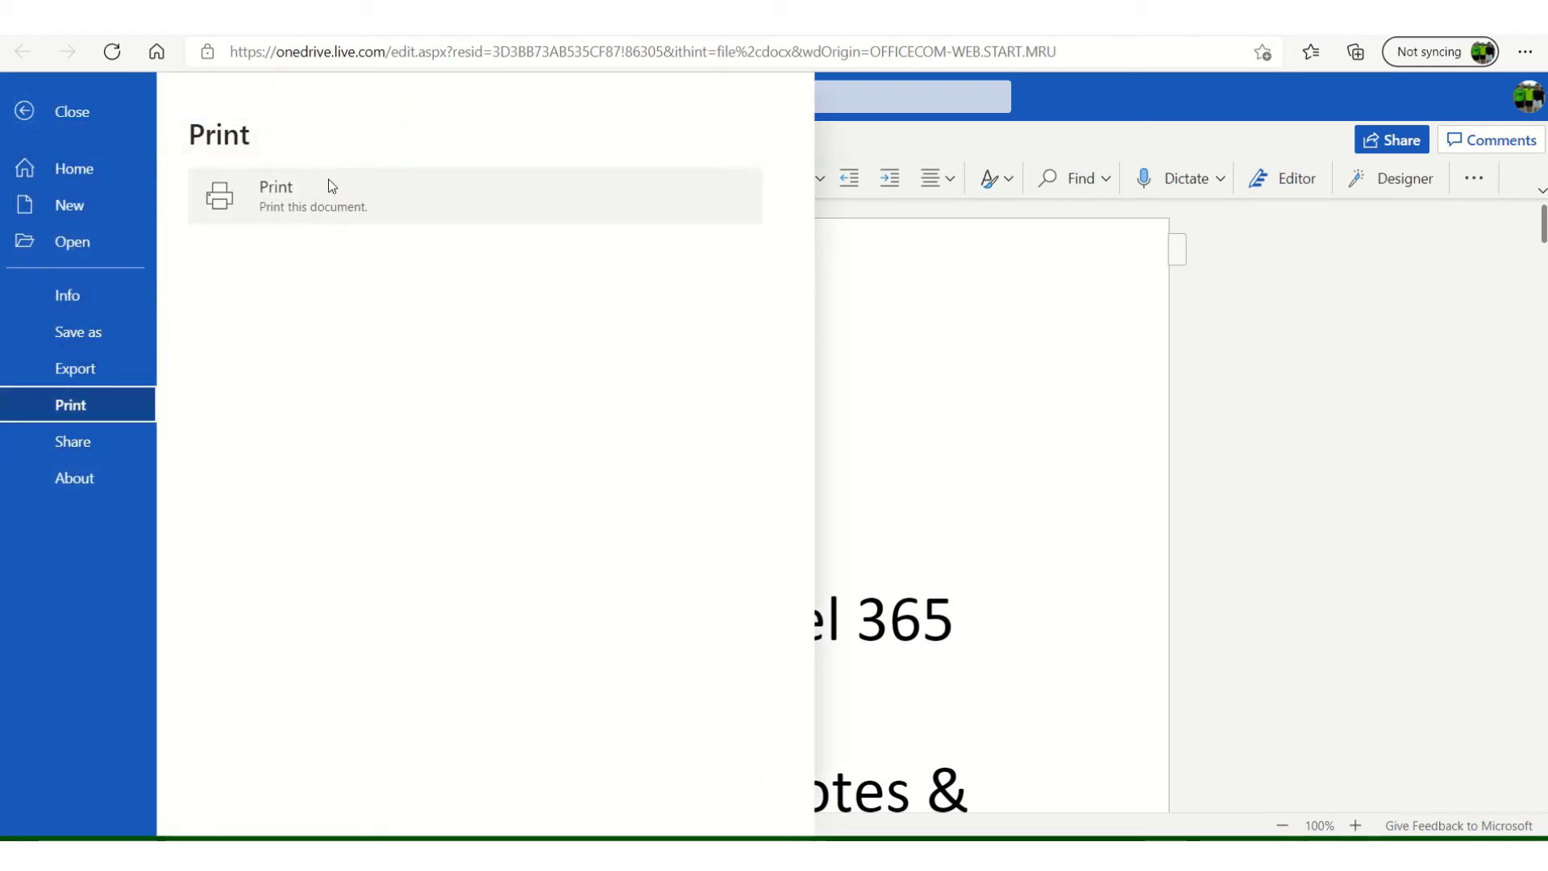
- Print a custom page range of the Basic Excel 365 notes from Word Online
left_click(326, 202)
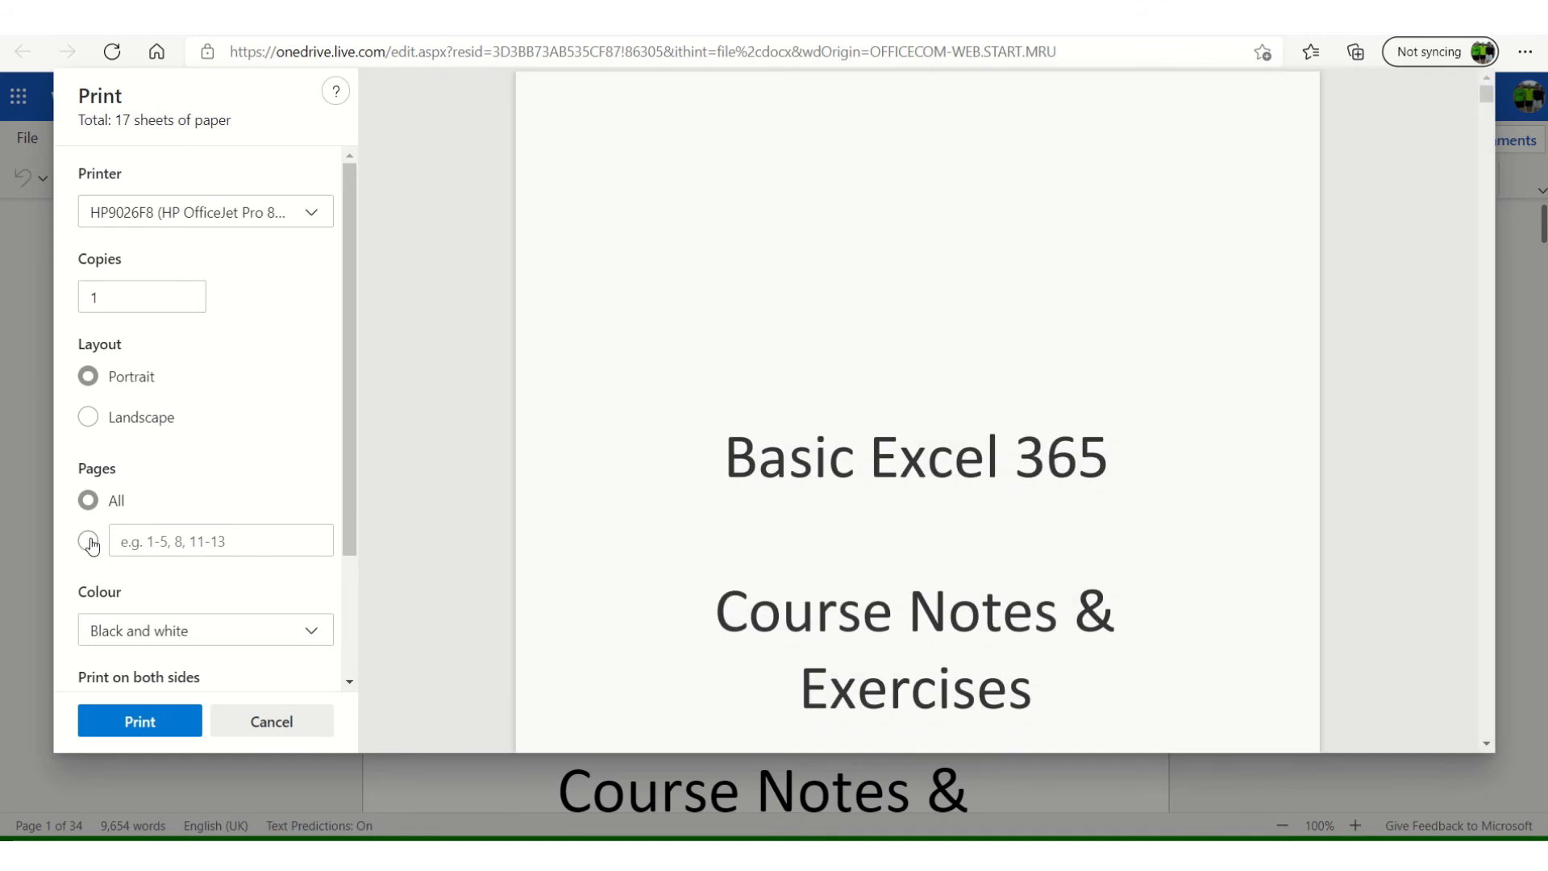
left_click(89, 543)
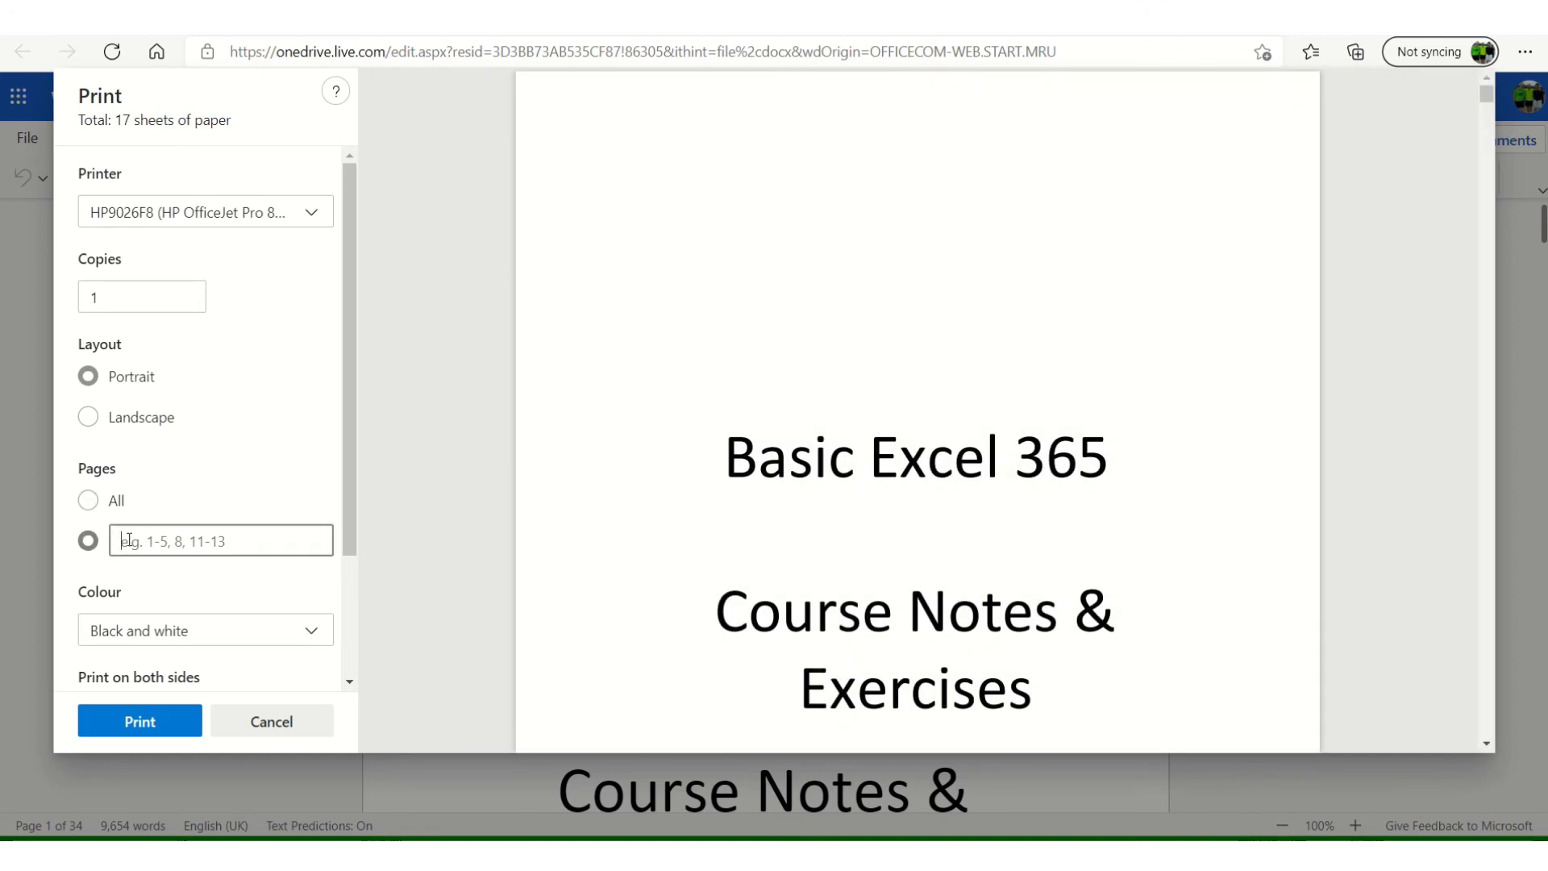
type("2")
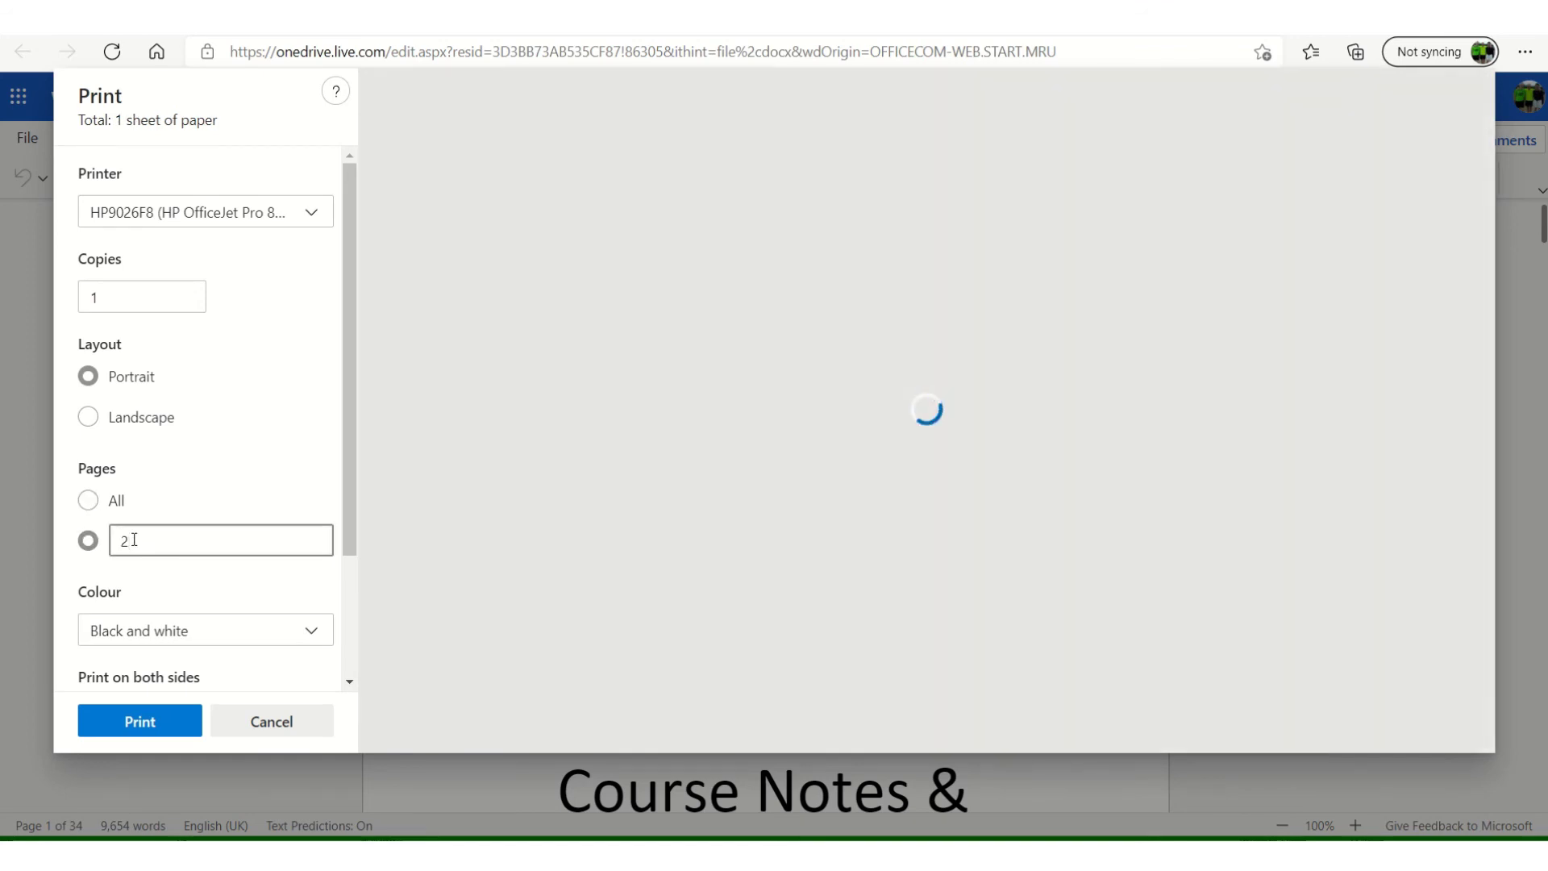
type("-28")
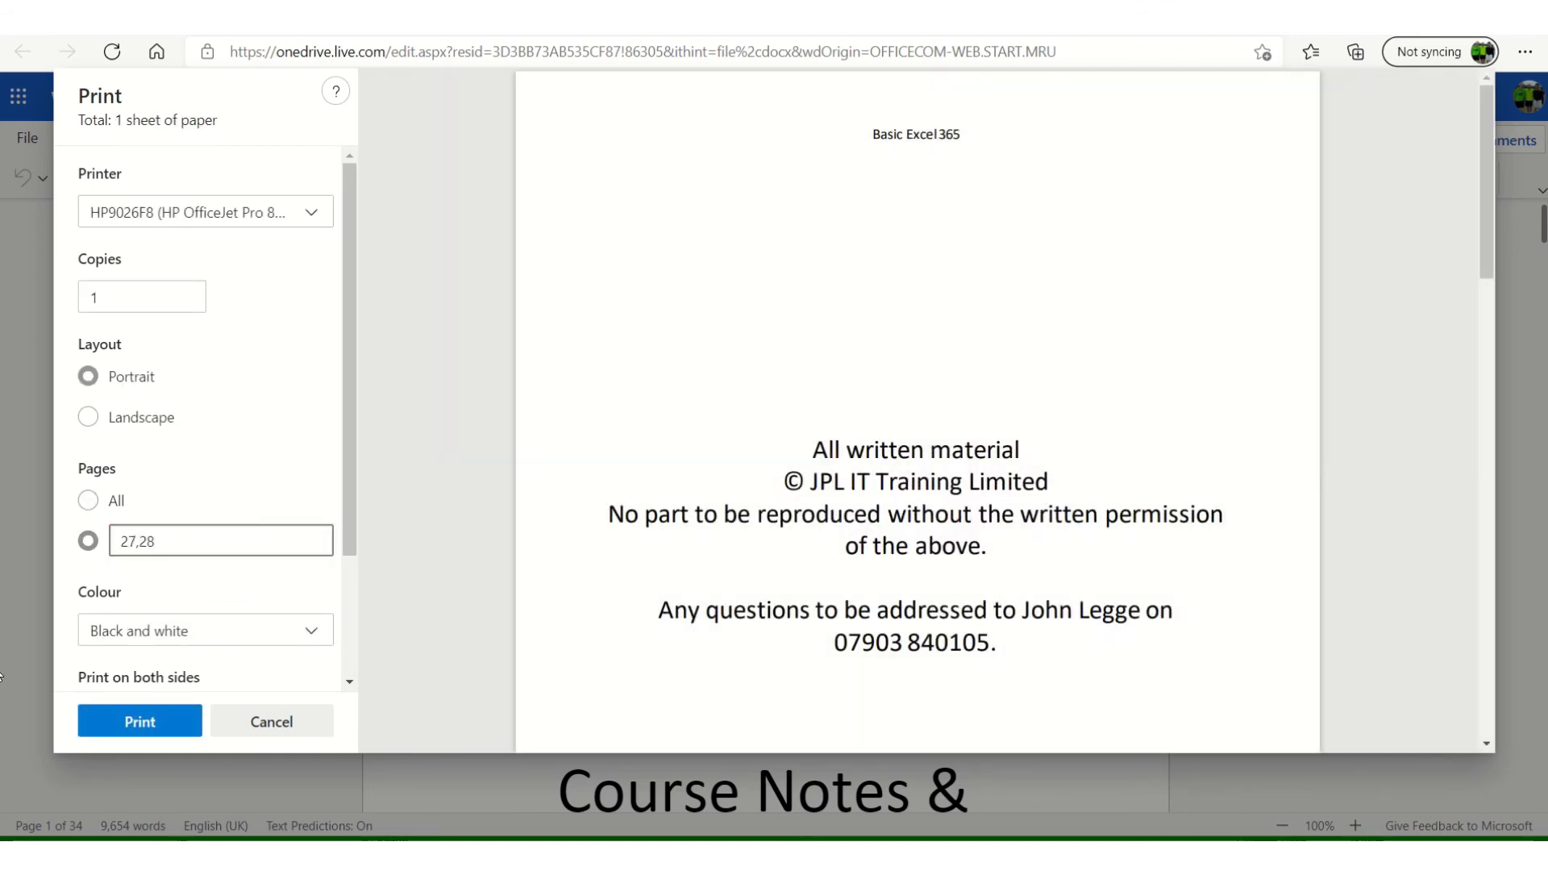
left_click(151, 723)
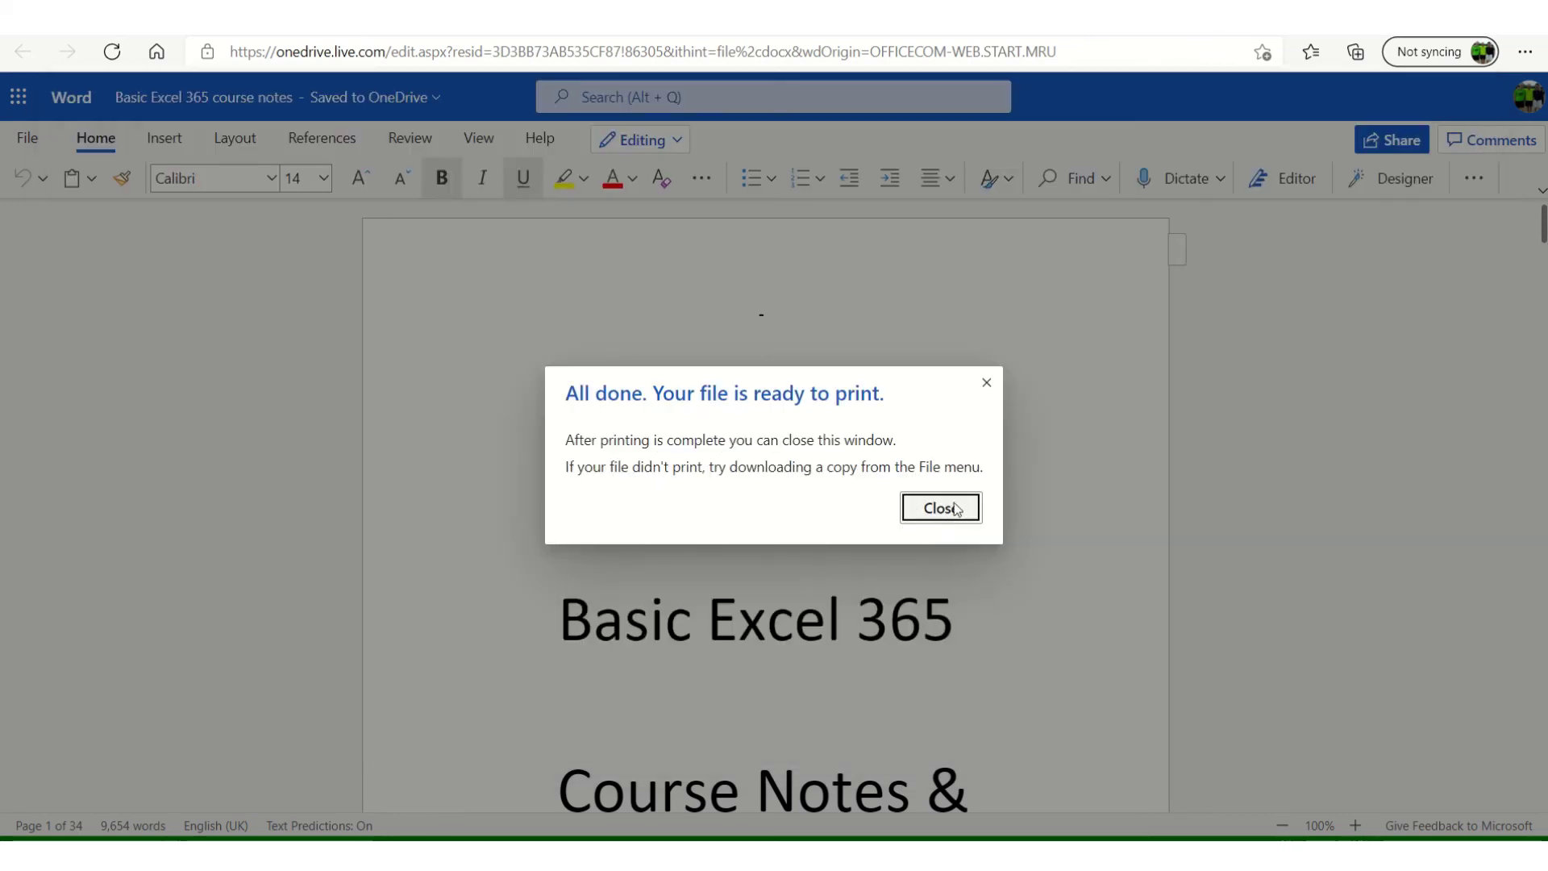
- Close the 'All done. Your file is ready to print.' message
left_click(952, 512)
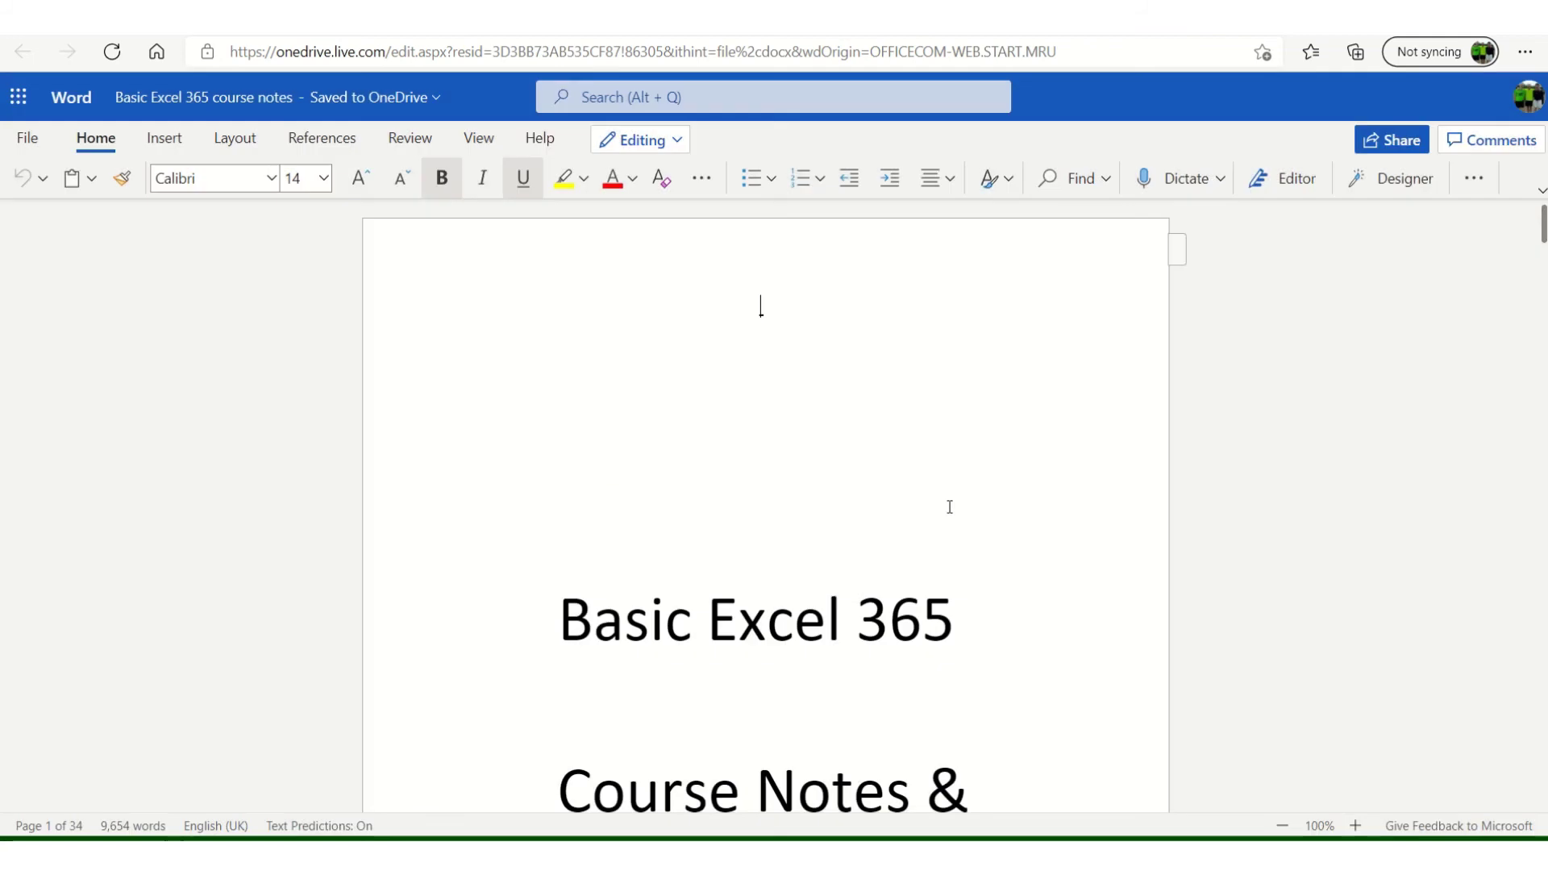